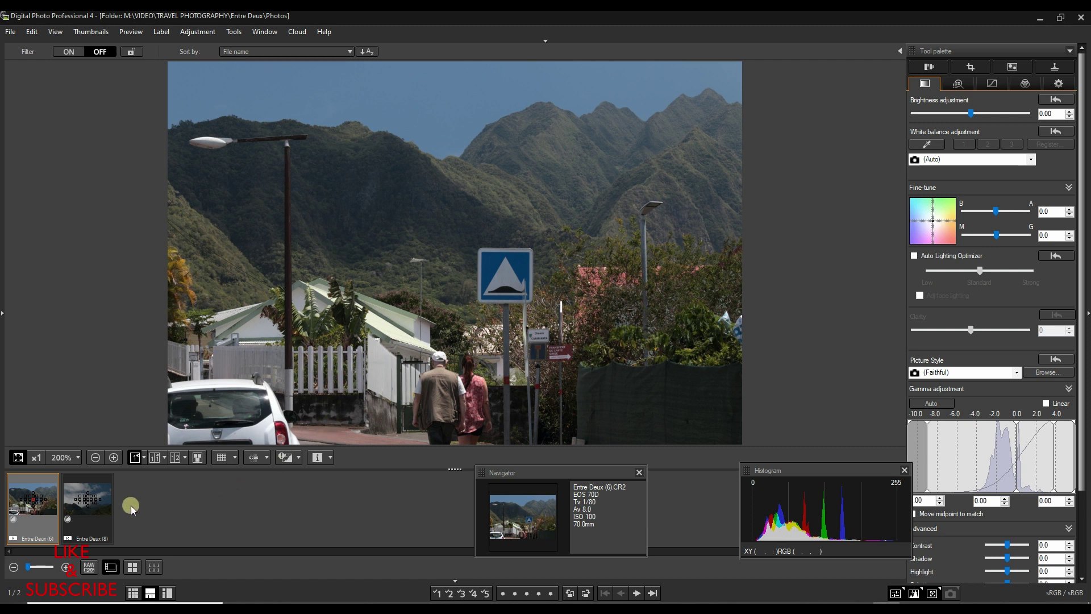
Preview the cloudy mountain photo Entre Deux (8) from the filmstrip.
{"action": "left_click", "coordinate": [88, 503]}
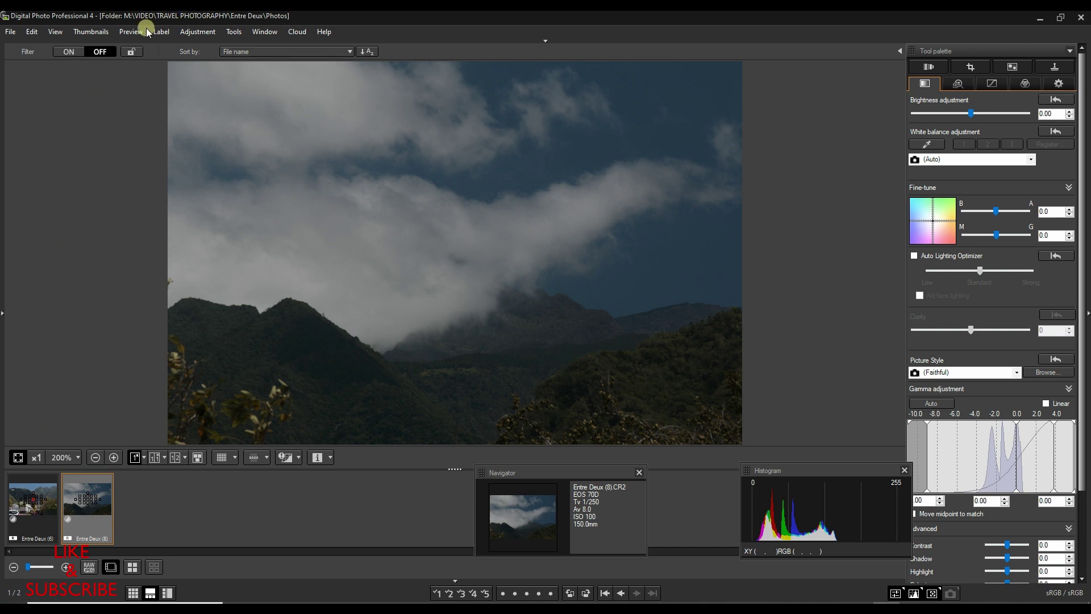
{"action": "left_click", "coordinate": [286, 33]}
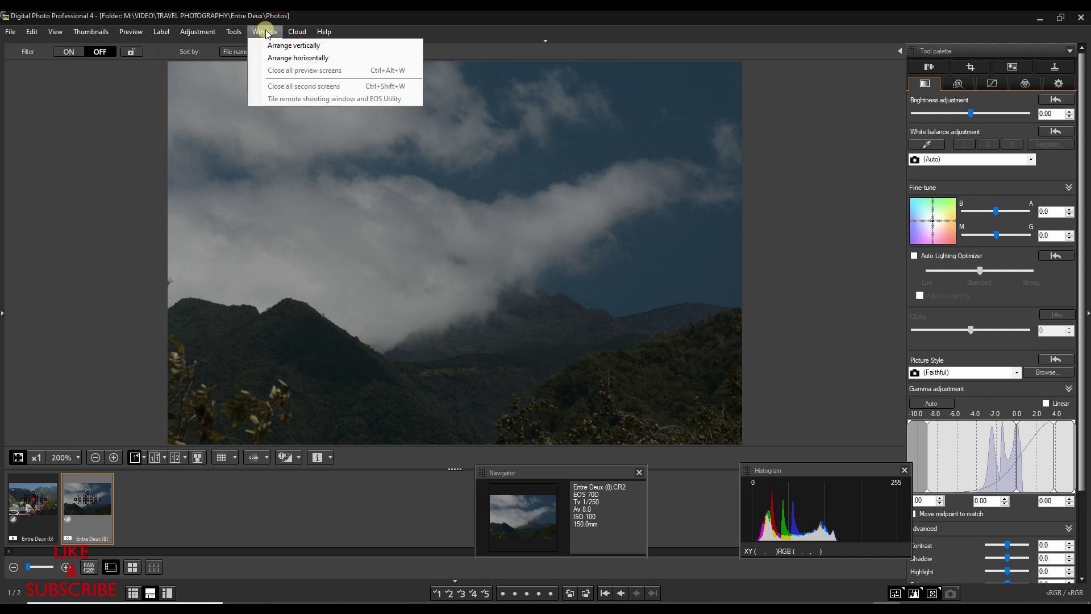
In Preferences, store temporary files in K:\CACHE CANON DPP with a 27 GB disk limit.
{"action": "left_click", "coordinate": [233, 33]}
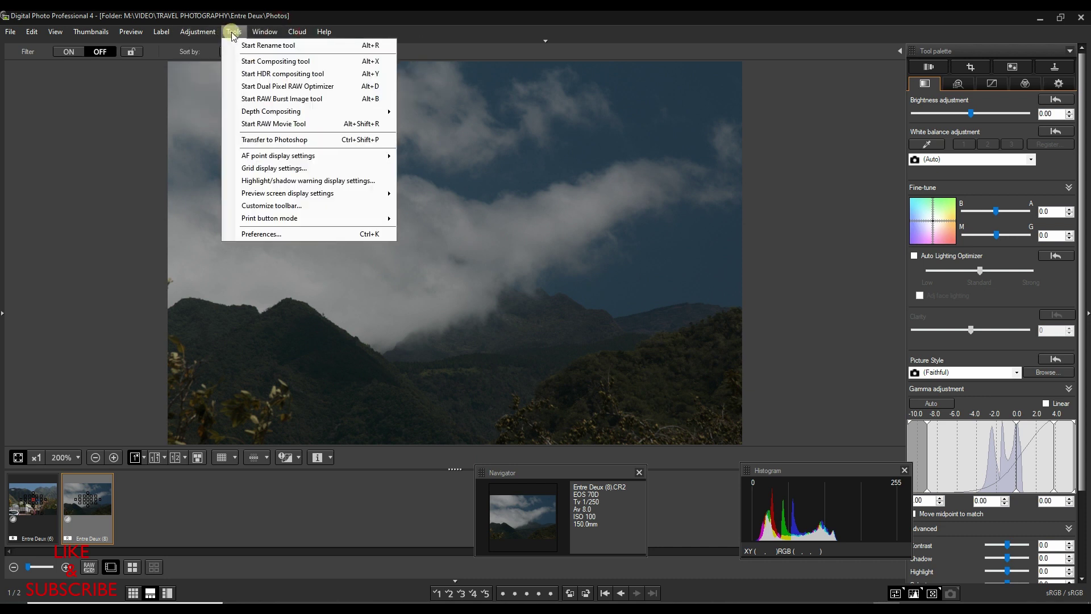
{"action": "left_click", "coordinate": [261, 233]}
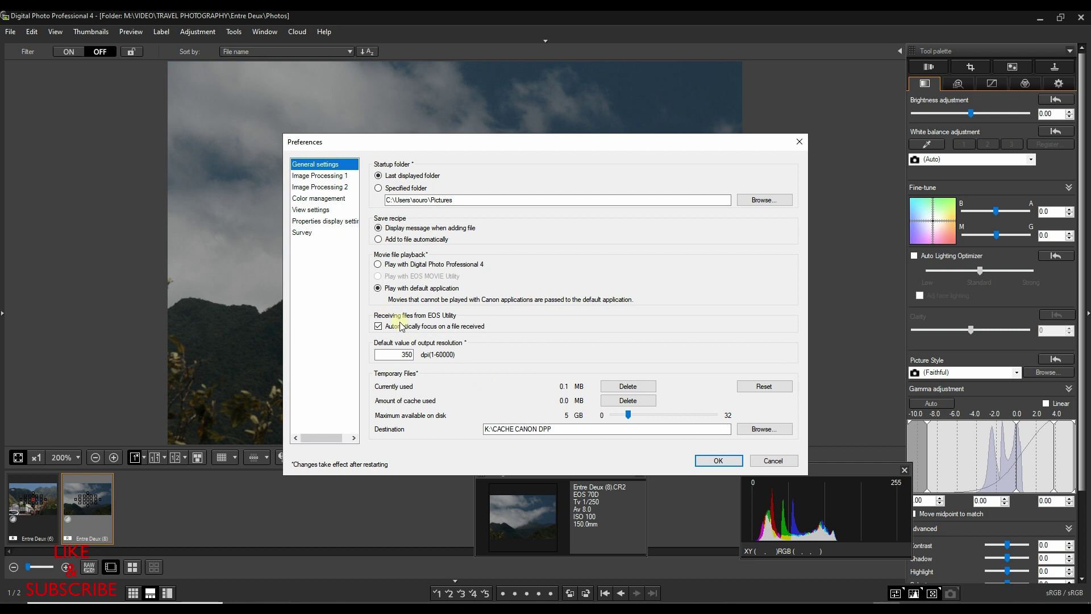
{"action": "left_click", "coordinate": [776, 433]}
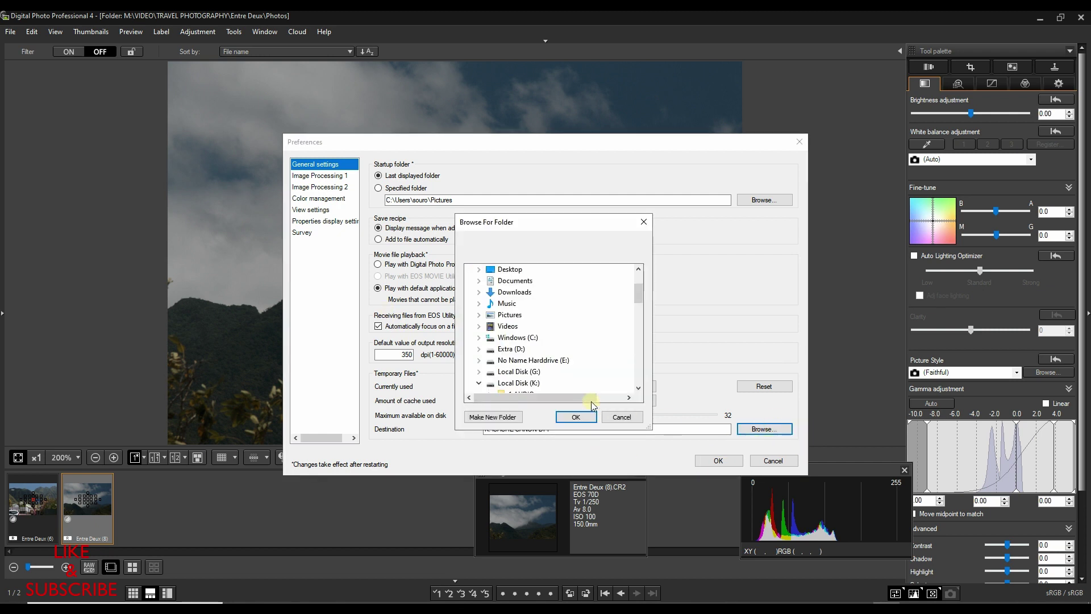
{"action": "scroll", "coordinate": [511, 376], "scroll_direction": "down", "scroll_amount": 4}
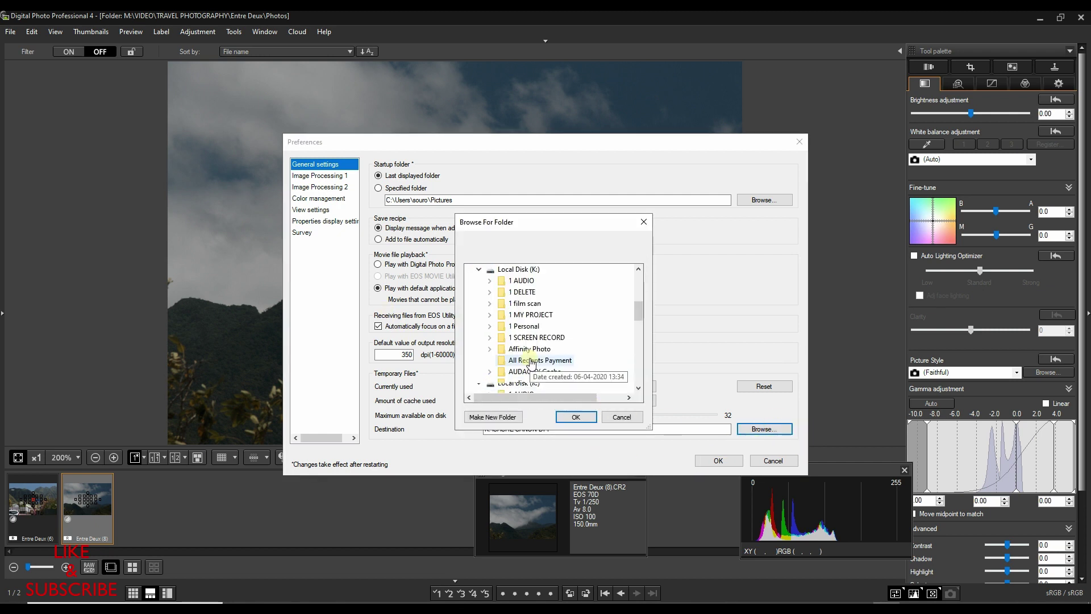
{"action": "left_click", "coordinate": [542, 292]}
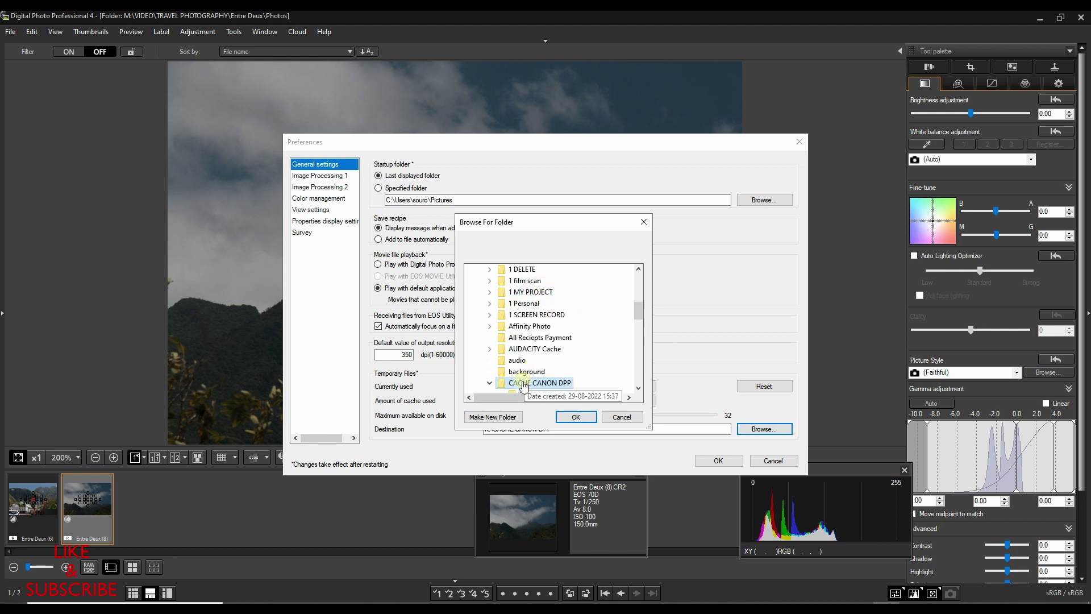
{"action": "left_click", "coordinate": [570, 419]}
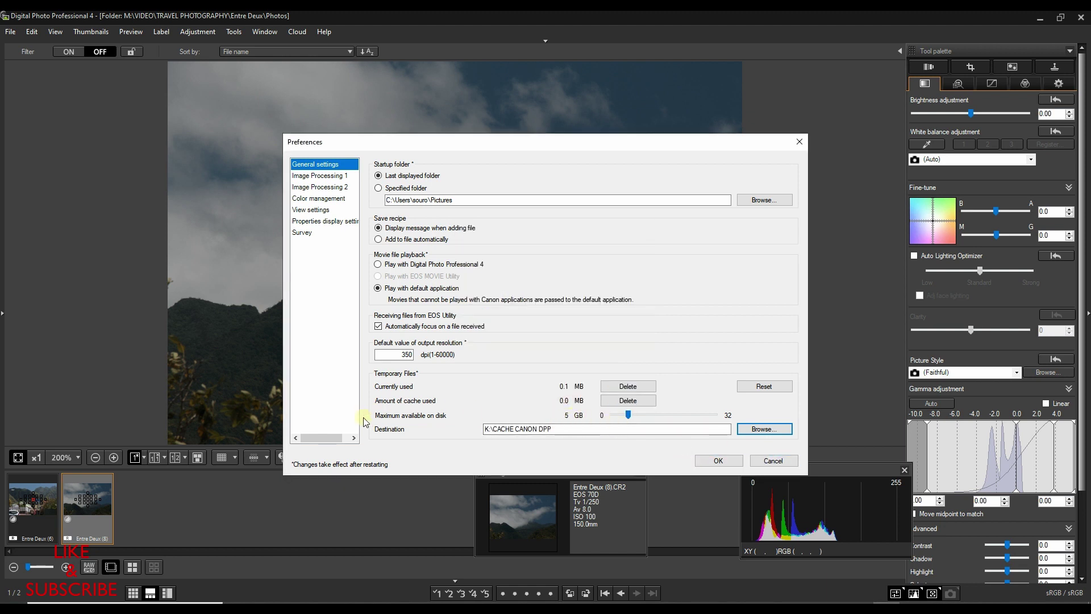
{"action": "left_click", "coordinate": [639, 415]}
{"action": "left_click_drag", "start_coordinate": [635, 415], "coordinate": [699, 424]}
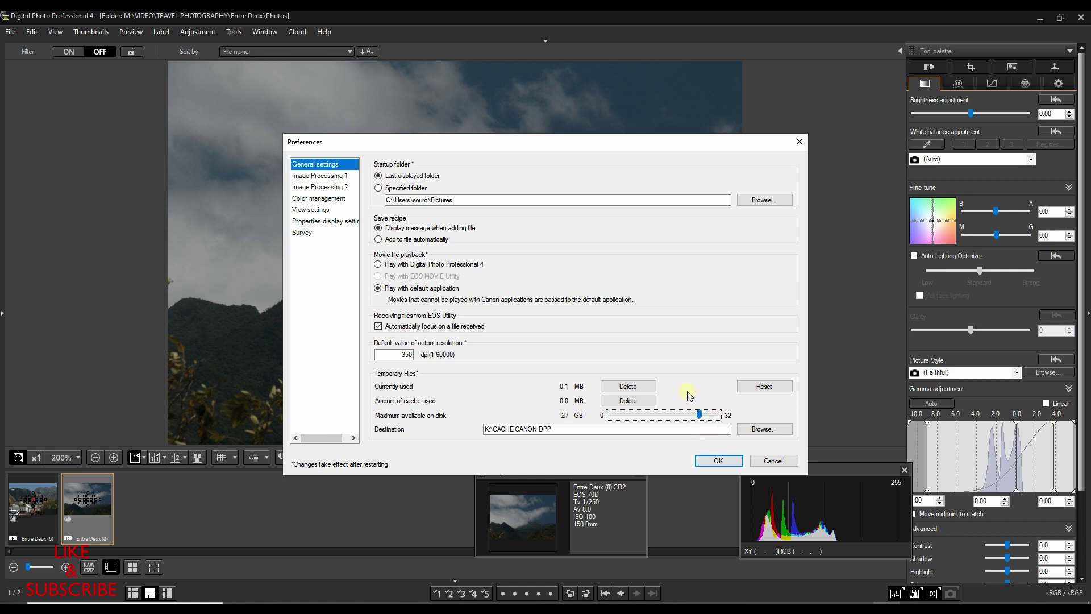
{"action": "left_click", "coordinate": [718, 461]}
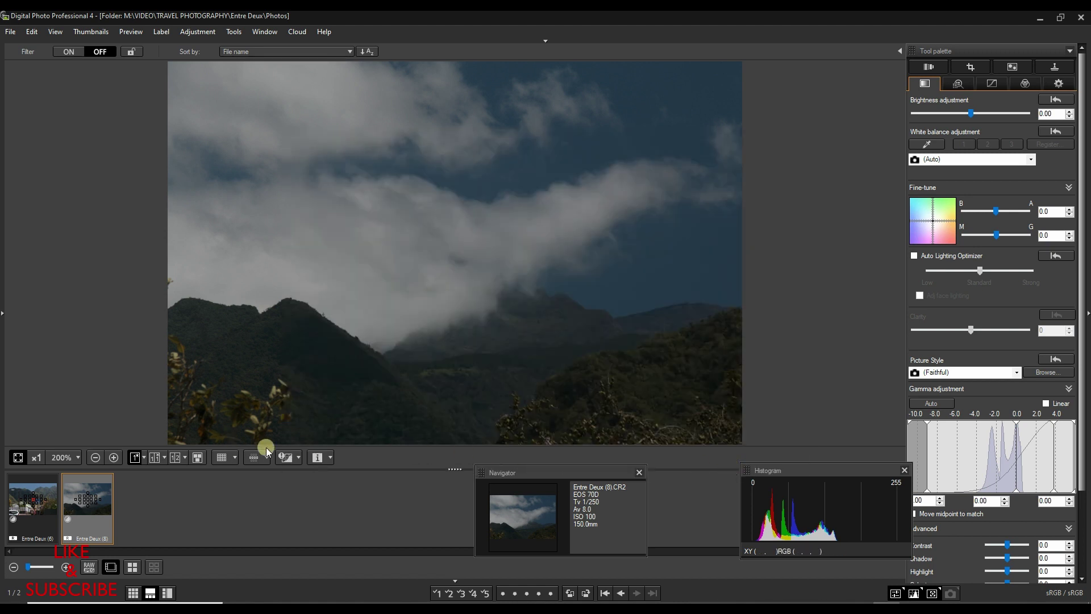
Turn on highlight/shadow clipping warnings and return to the street photo Entre Deux (6).
{"action": "left_click", "coordinate": [287, 456]}
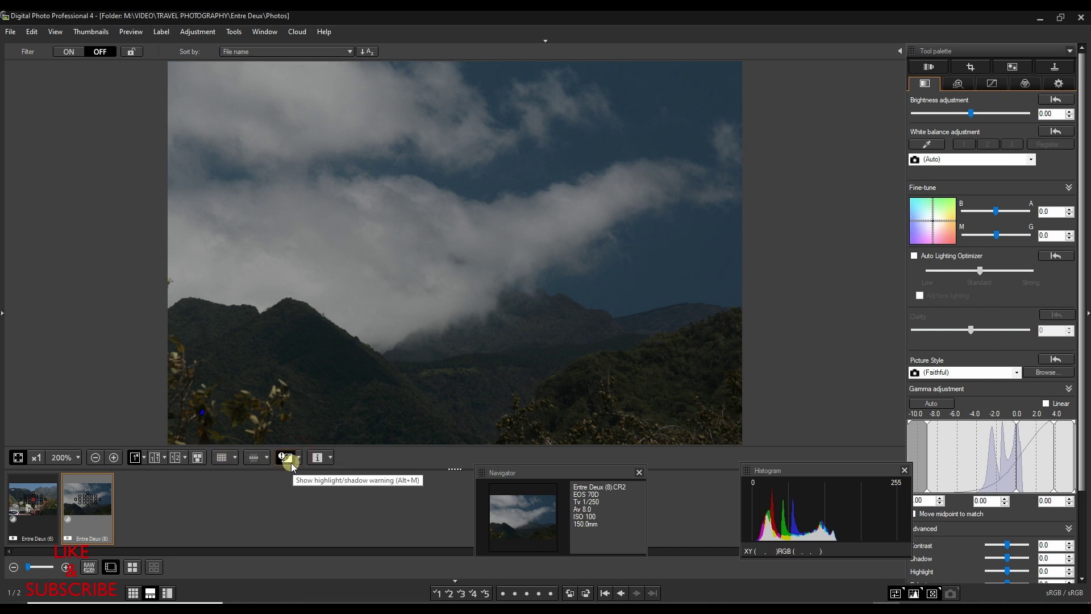
{"action": "key", "text": "Left"}
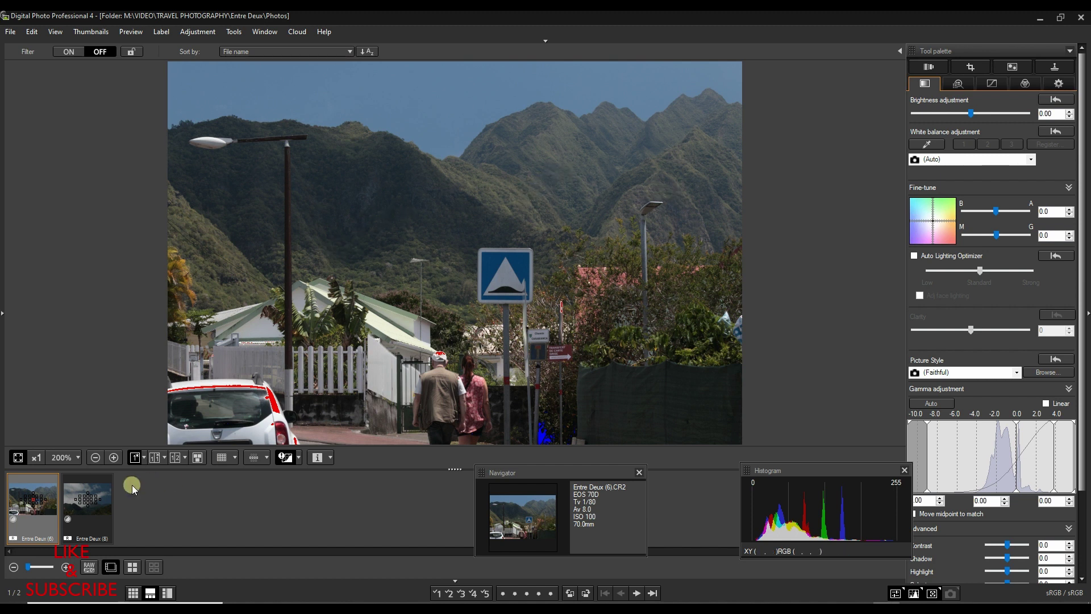
Fine-tune Entre Deux (6) toward green by 3.0 and dock the Histogram beside the Navigator.
{"action": "left_click_drag", "start_coordinate": [996, 234], "coordinate": [1006, 235]}
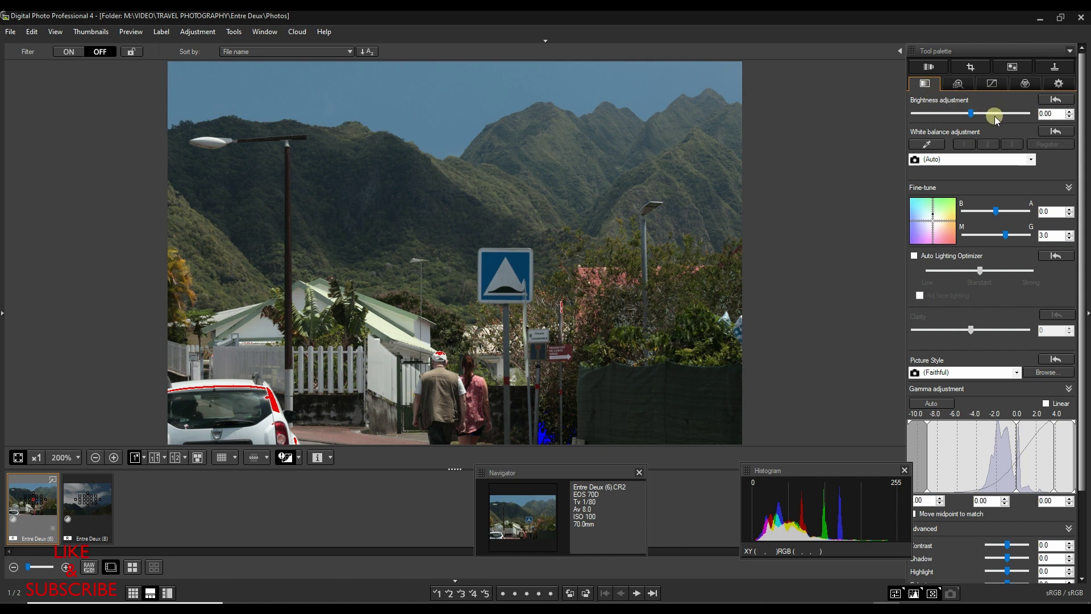
{"action": "left_click_drag", "start_coordinate": [820, 471], "coordinate": [818, 212]}
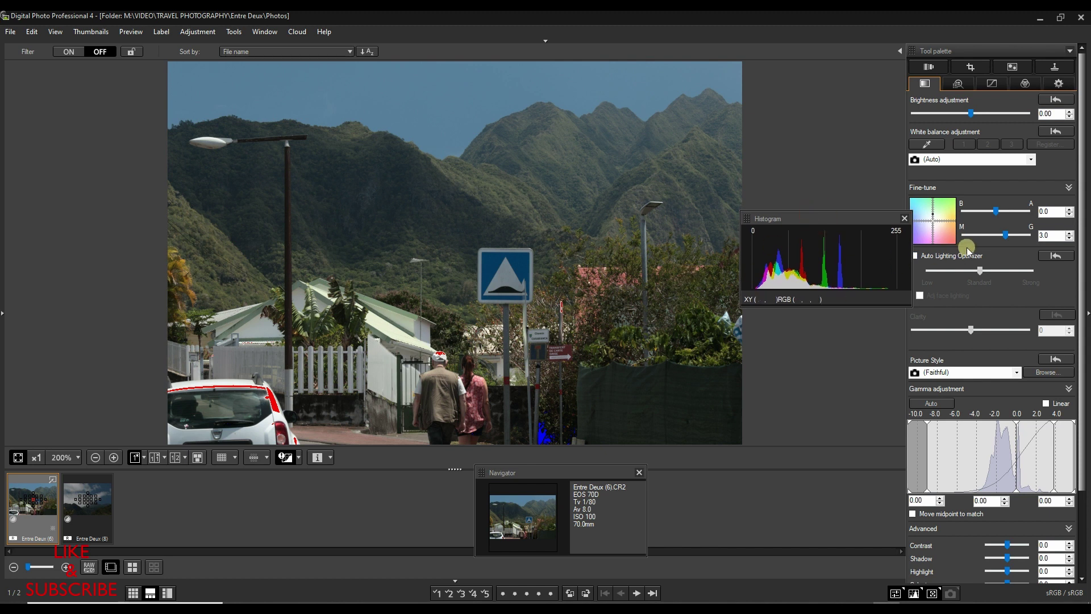
{"action": "left_click_drag", "start_coordinate": [852, 219], "coordinate": [785, 461]}
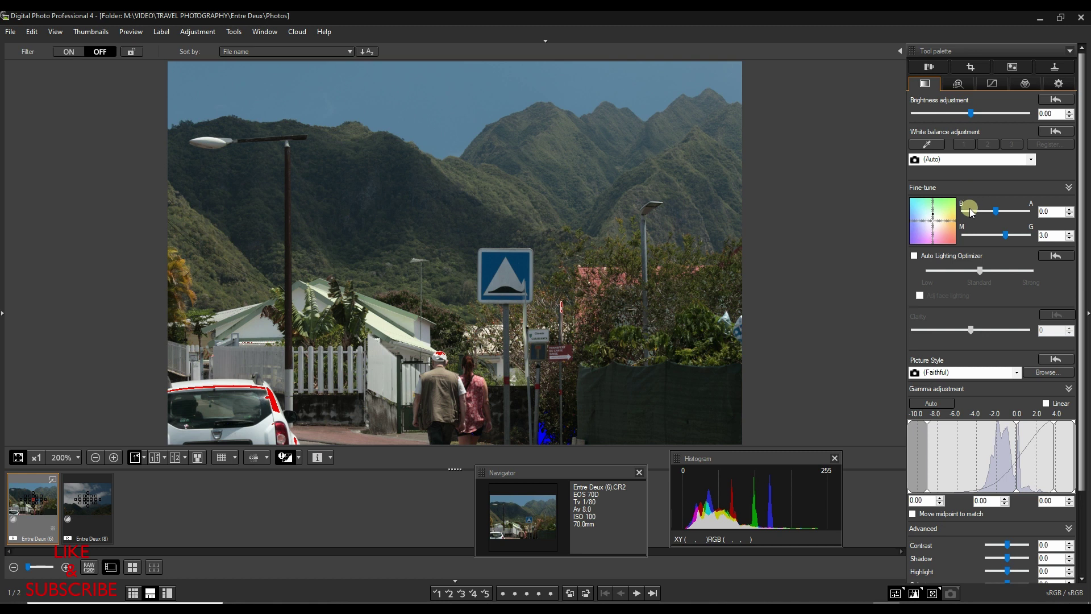
Apply the Landscape picture style and Auto white balance to Entre Deux (6).
{"action": "left_click", "coordinate": [947, 377]}
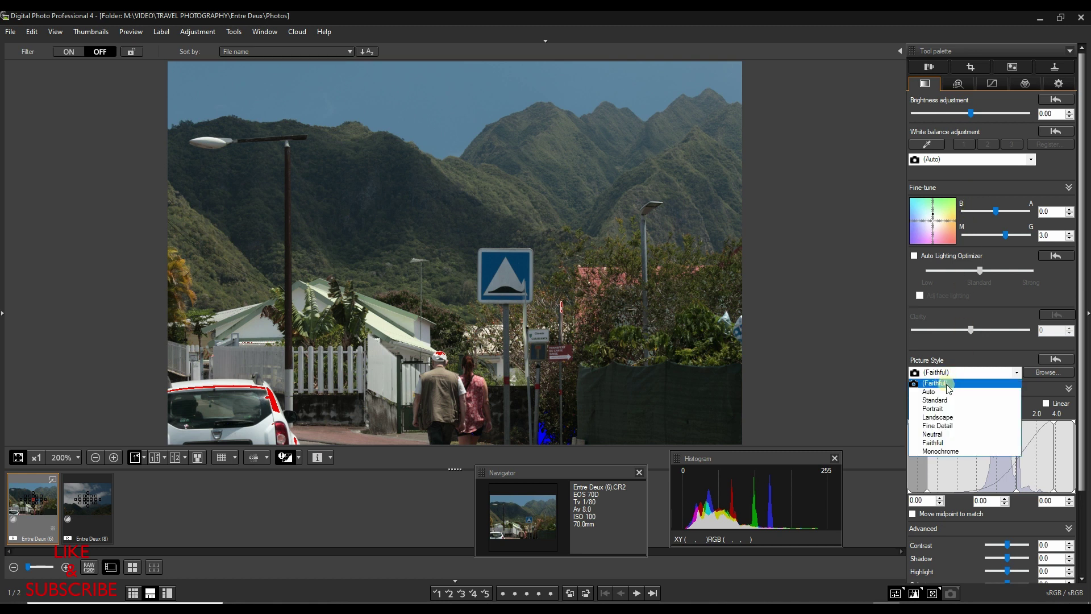
{"action": "left_click", "coordinate": [943, 418]}
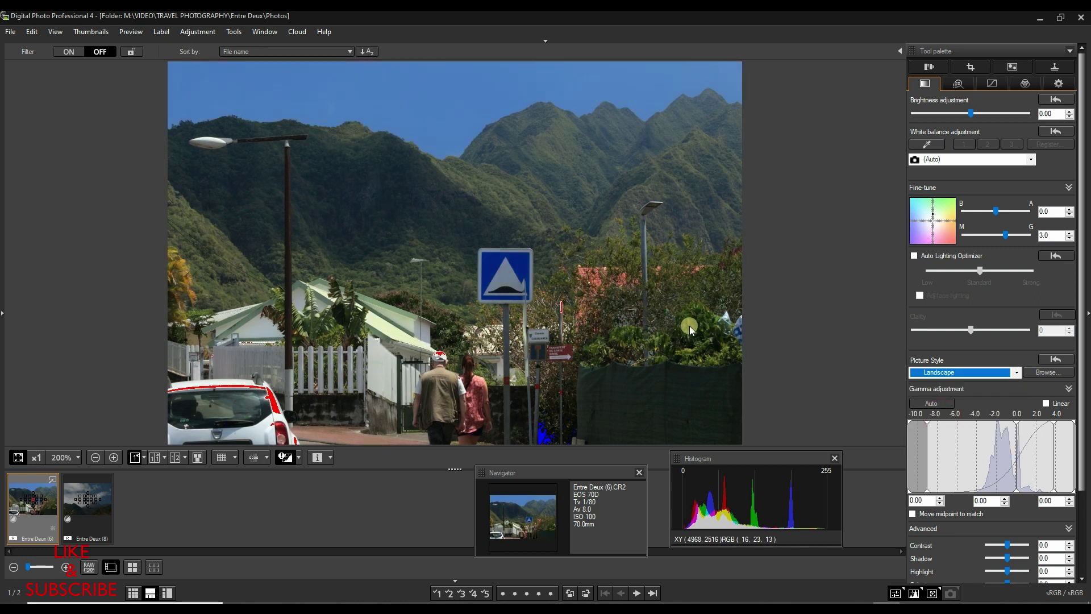
{"action": "left_click", "coordinate": [951, 163]}
{"action": "left_click", "coordinate": [937, 177]}
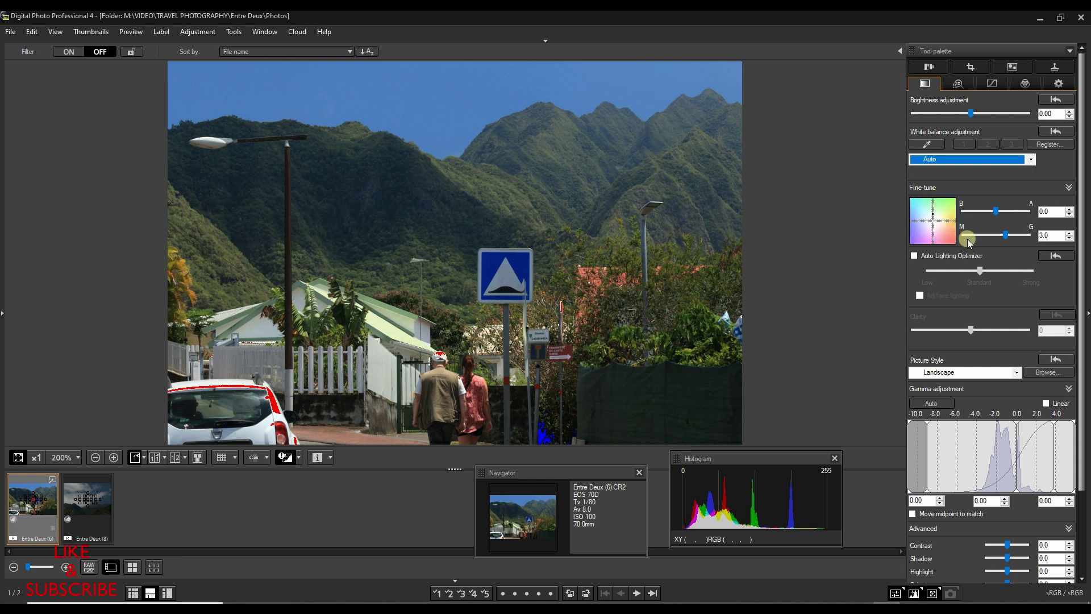
Fine-tune the colour to 0.5 amber, -1.0 magenta and enable Auto Lighting Optimizer at Standard.
{"action": "left_click", "coordinate": [933, 218]}
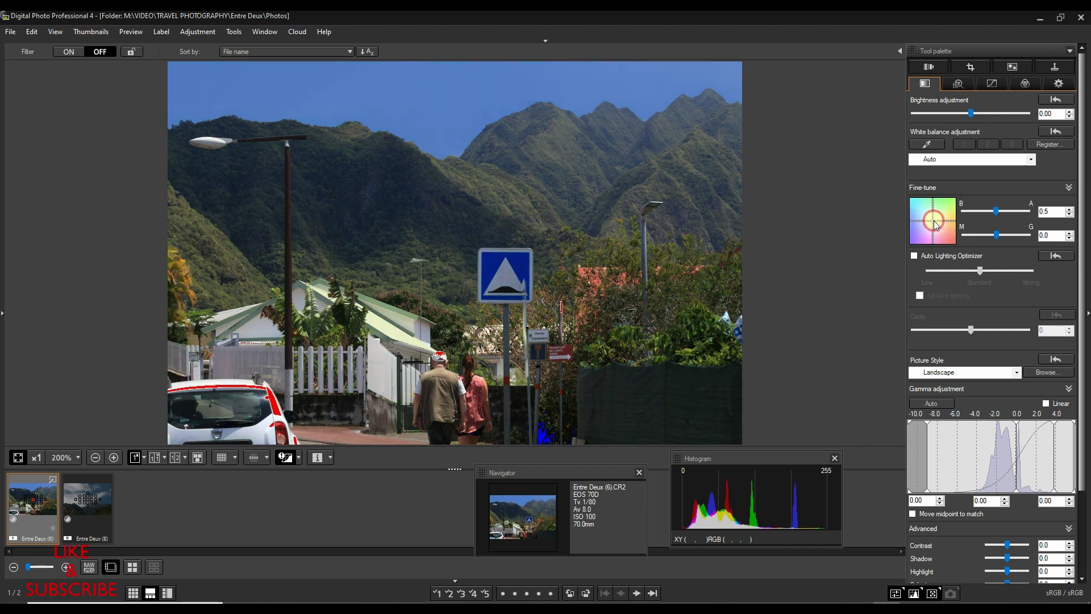
{"action": "left_click_drag", "start_coordinate": [936, 225], "coordinate": [934, 228]}
{"action": "left_click_drag", "start_coordinate": [933, 229], "coordinate": [936, 226]}
{"action": "left_click", "coordinate": [916, 256]}
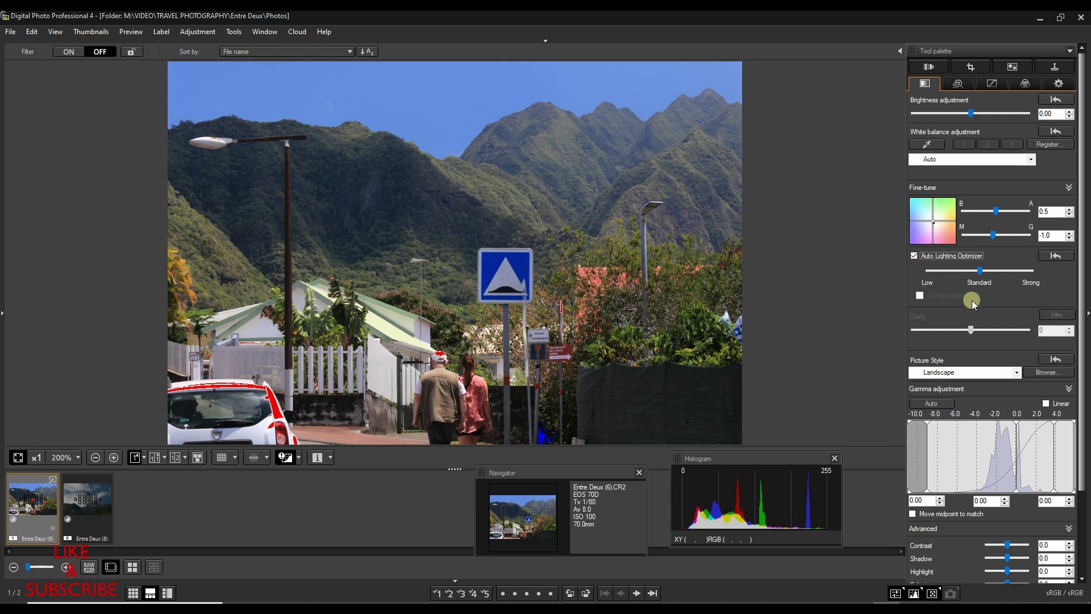
Apply the automatic gamma curve (4.58 to -0.09) and turn off the clipping warnings.
{"action": "scroll", "coordinate": [982, 307], "scroll_direction": "down", "scroll_amount": 1}
{"action": "scroll", "coordinate": [981, 306], "scroll_direction": "down", "scroll_amount": 1}
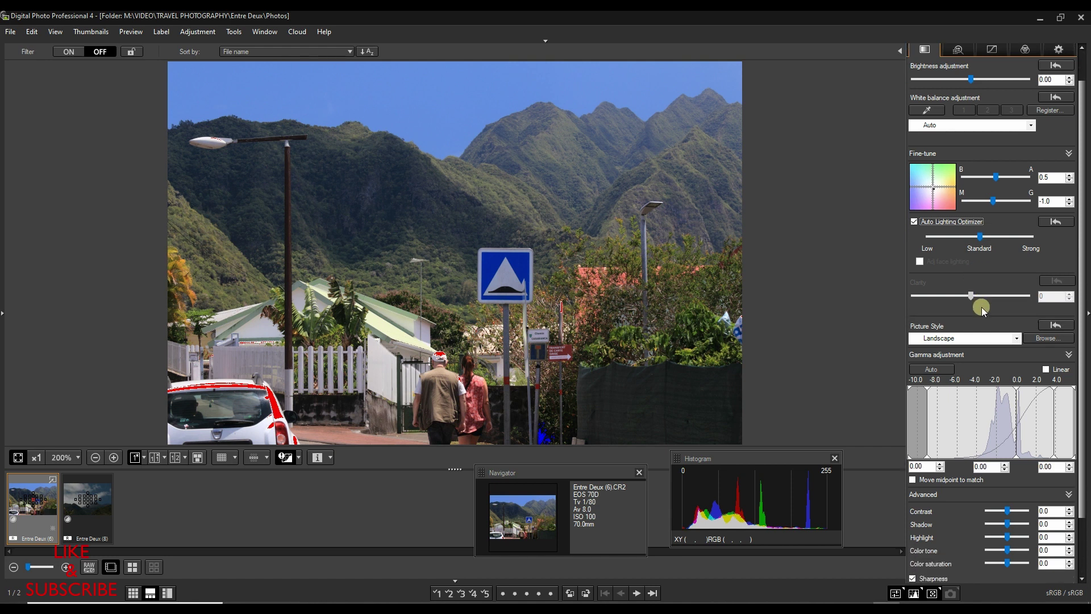
{"action": "left_click", "coordinate": [930, 371]}
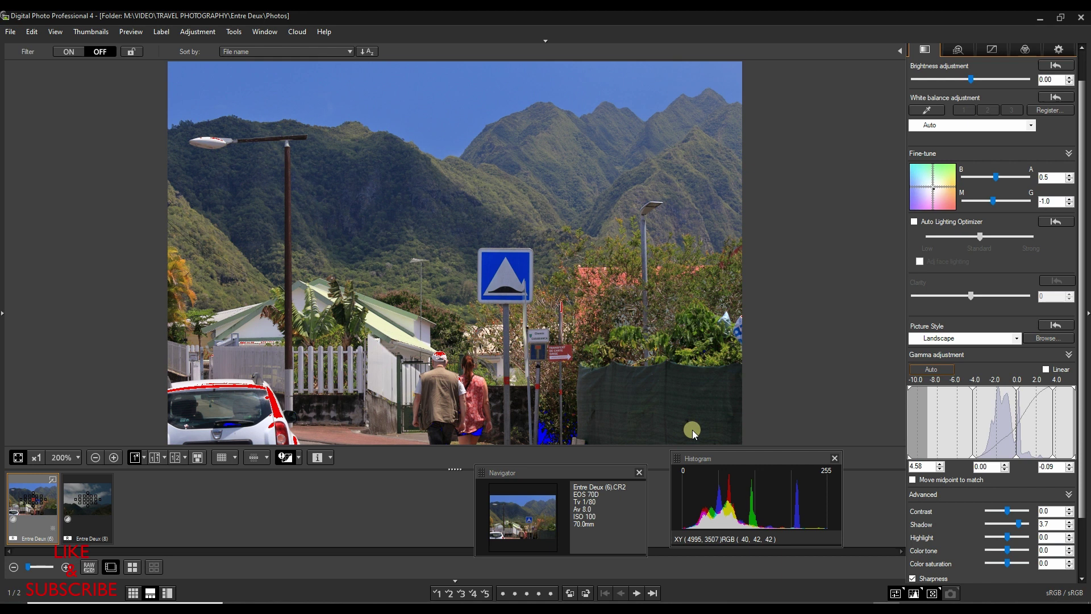
{"action": "left_click", "coordinate": [284, 458]}
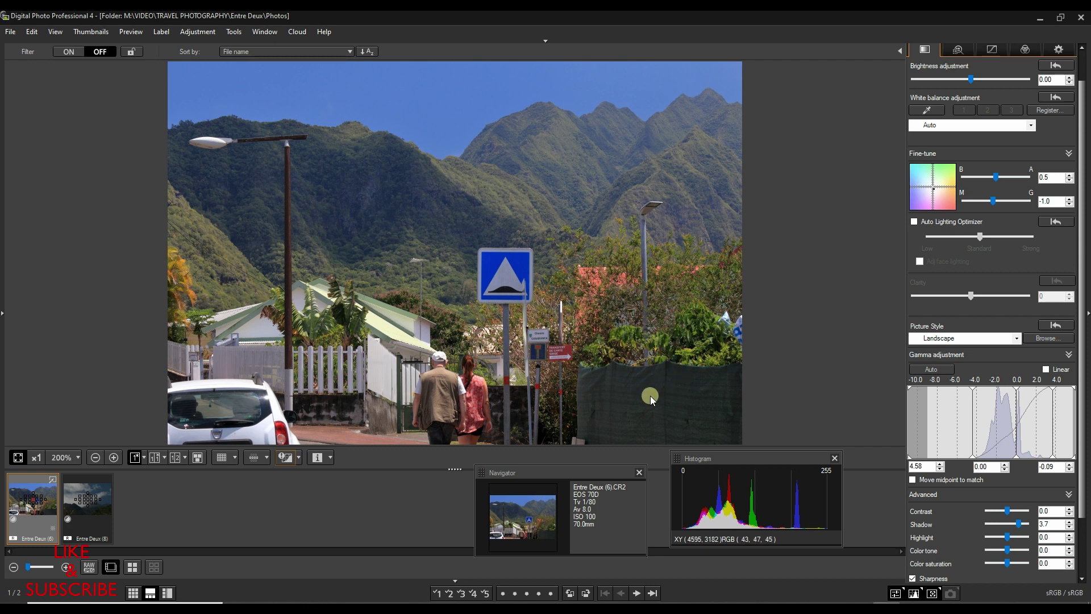
Set the gamma highlight end to -0.42, Color tone 1.0, sharpness Strength 5.0, contrast kept at 0.
{"action": "left_click", "coordinate": [1072, 467]}
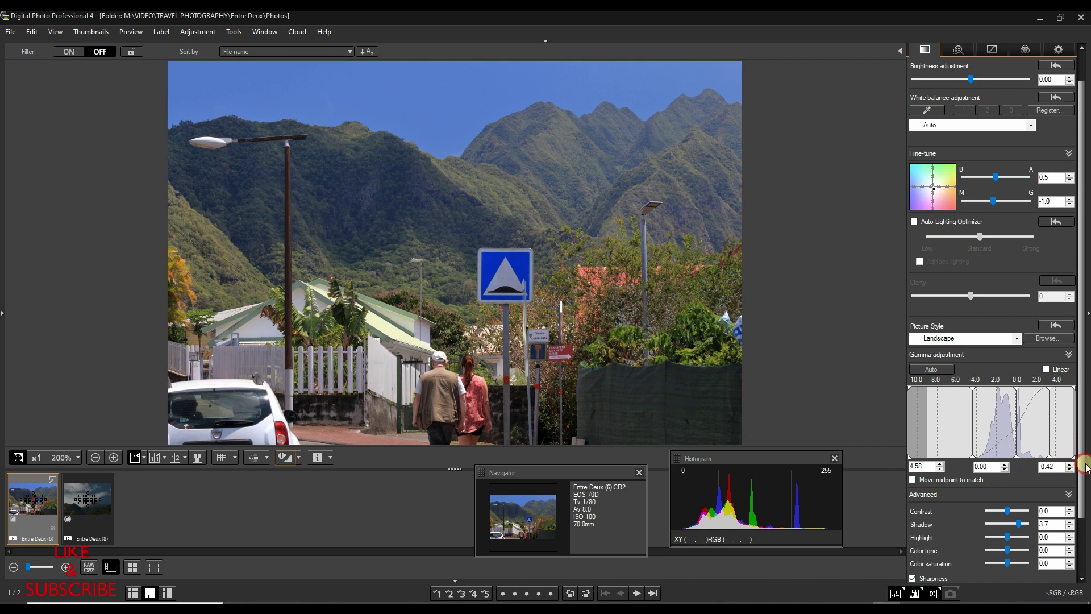
{"action": "left_click_drag", "start_coordinate": [1085, 470], "coordinate": [1083, 500]}
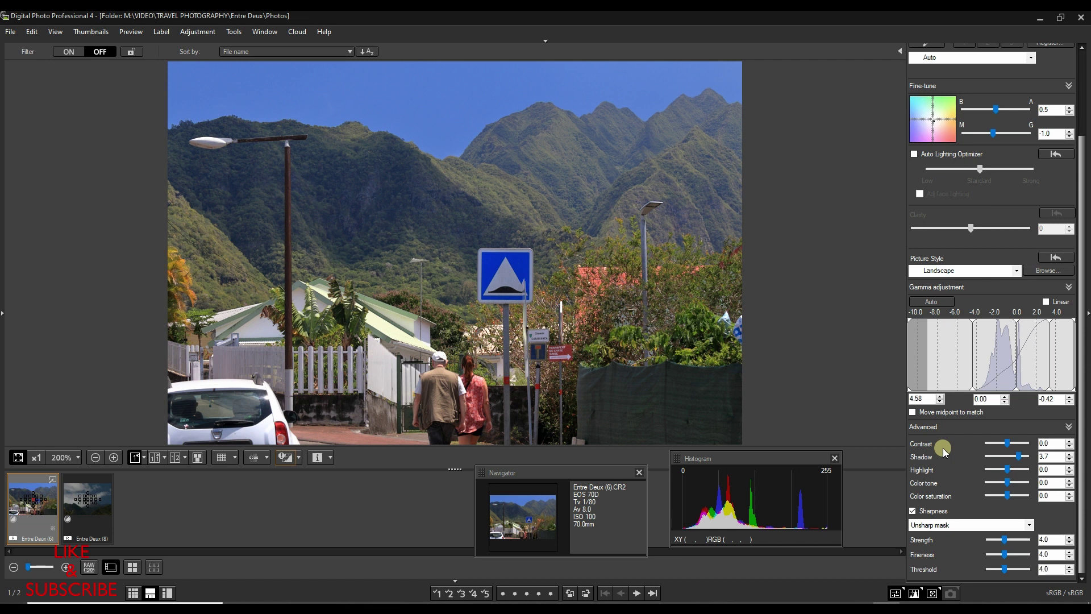
{"action": "left_click", "coordinate": [1010, 443]}
{"action": "left_click_drag", "start_coordinate": [1010, 442], "coordinate": [1004, 443]}
{"action": "left_click_drag", "start_coordinate": [1006, 487], "coordinate": [1012, 484]}
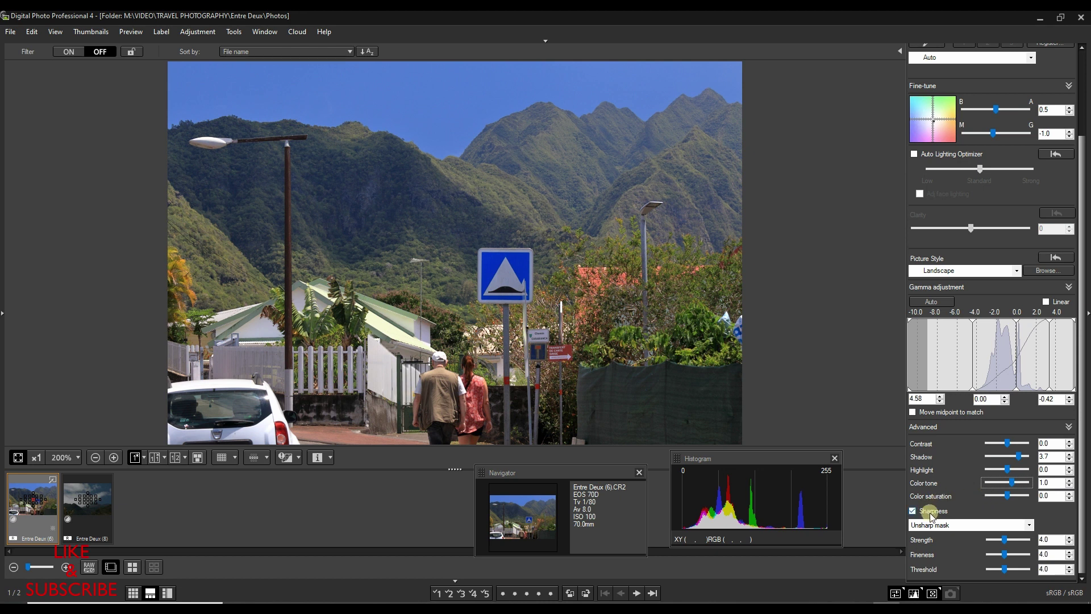
{"action": "left_click", "coordinate": [986, 541]}
{"action": "left_click_drag", "start_coordinate": [1082, 219], "coordinate": [1070, 131]}
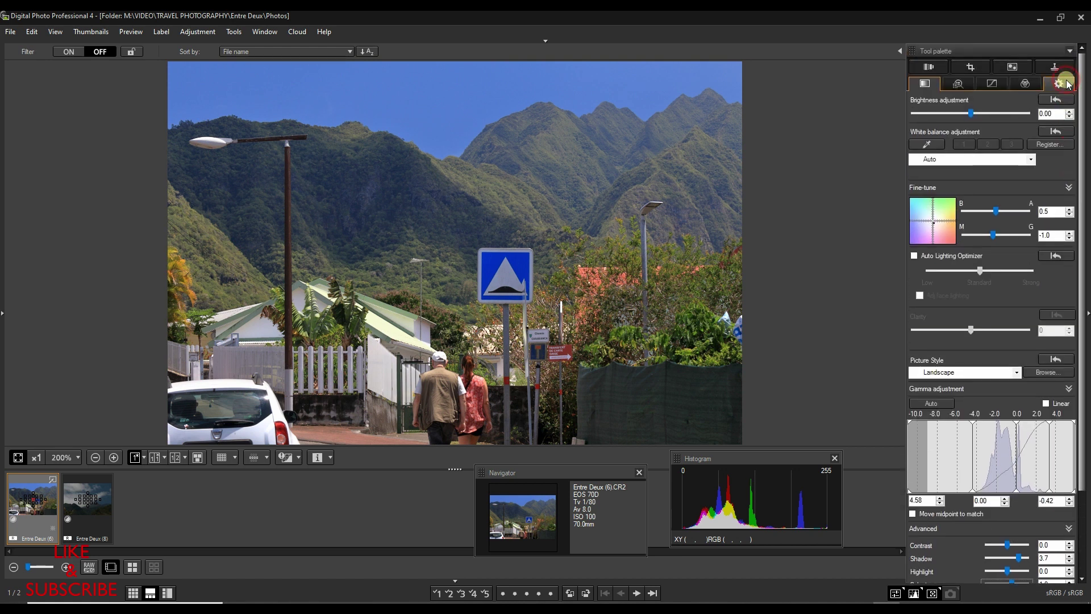
Bring up the Tone curve panel, showing Entre Deux (6)'s straight RGB curve from 0 to 255.
{"action": "left_click", "coordinate": [966, 84]}
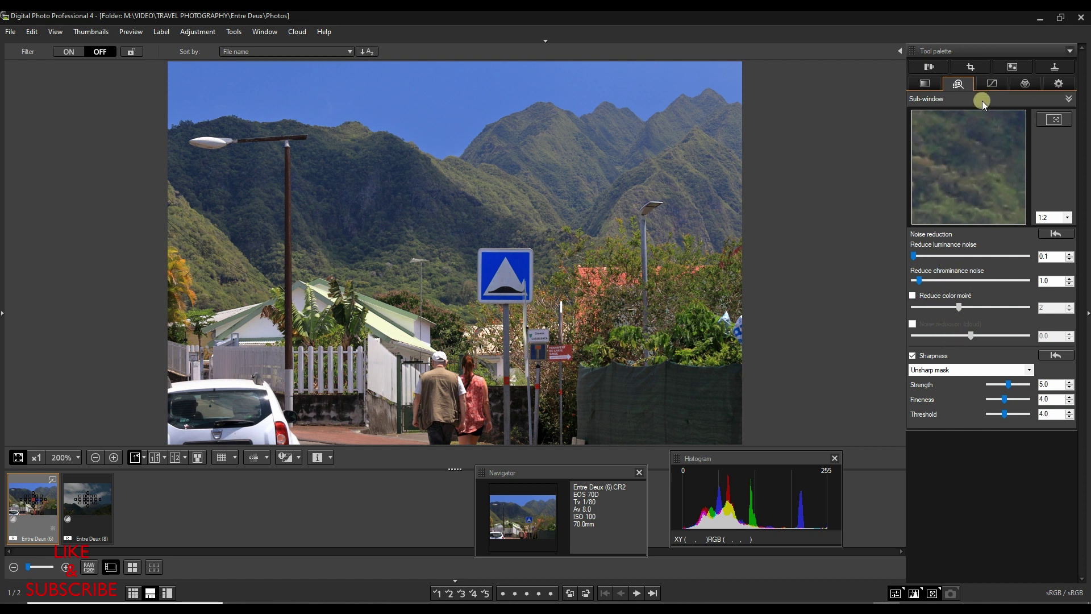
{"action": "left_click", "coordinate": [990, 84]}
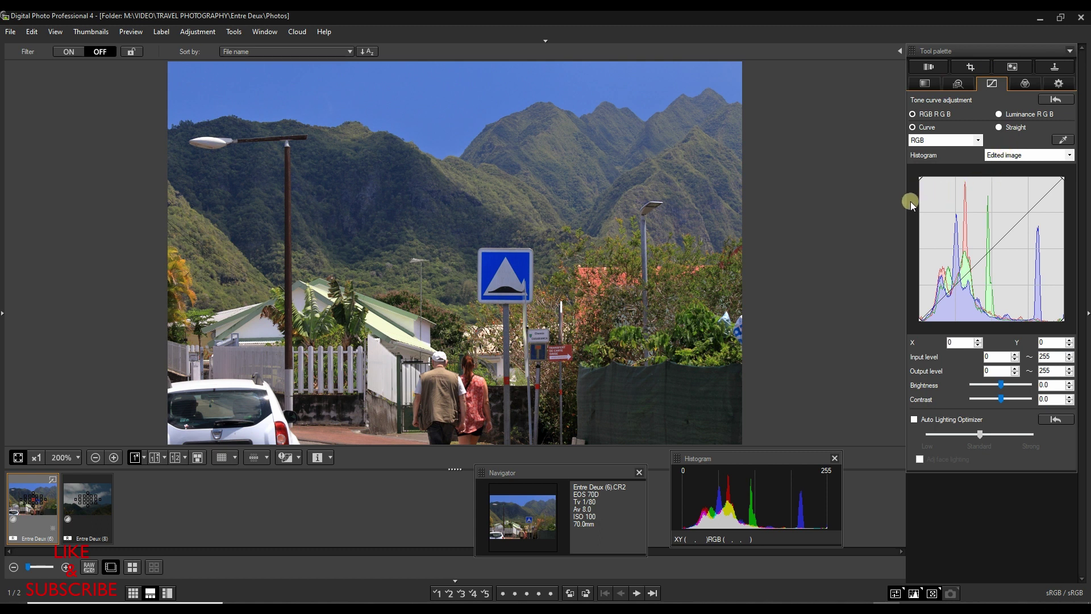
Add a slightly lowered shadow point and an upper-tone point to the RGB tone curve.
{"action": "left_click", "coordinate": [957, 290]}
{"action": "left_click_drag", "start_coordinate": [956, 289], "coordinate": [957, 290]}
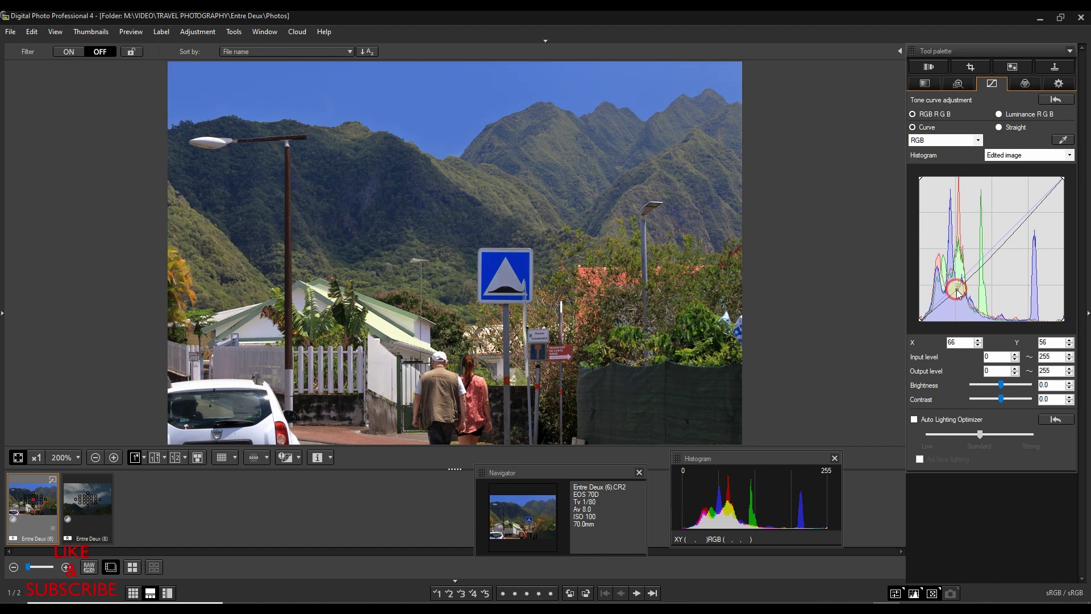
{"action": "left_click", "coordinate": [1011, 231]}
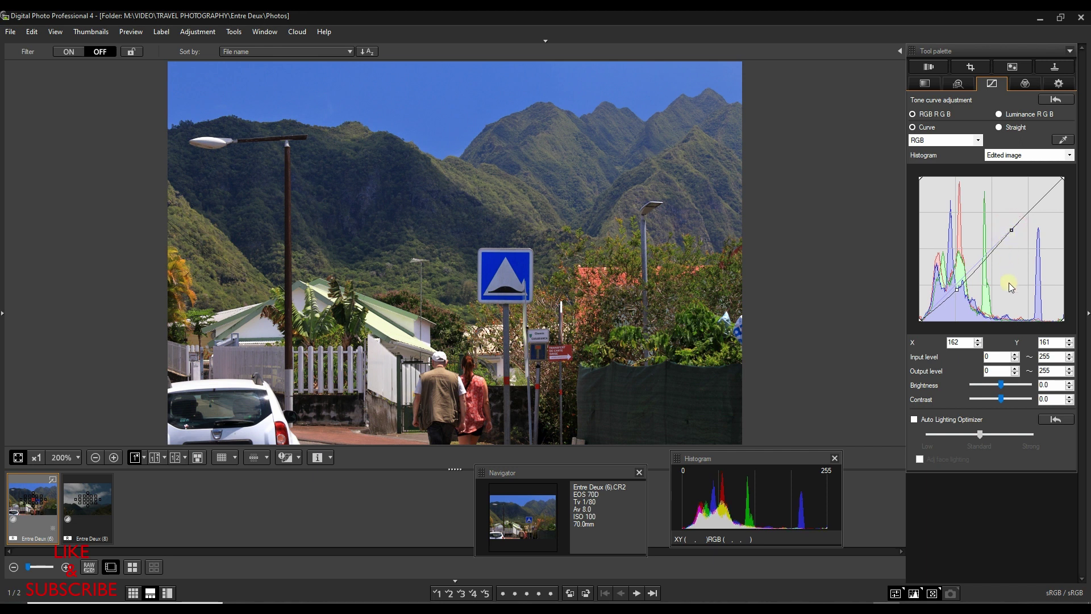
Add highlight, lowered shadow and midtone points to the red channel curve.
{"action": "left_click", "coordinate": [943, 140]}
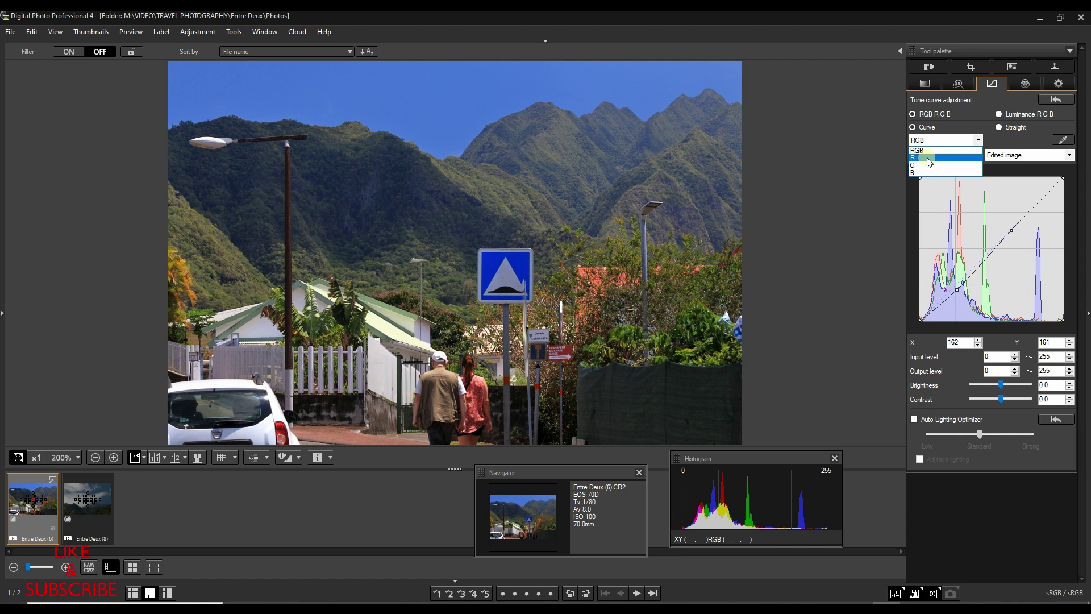
{"action": "left_click", "coordinate": [928, 159]}
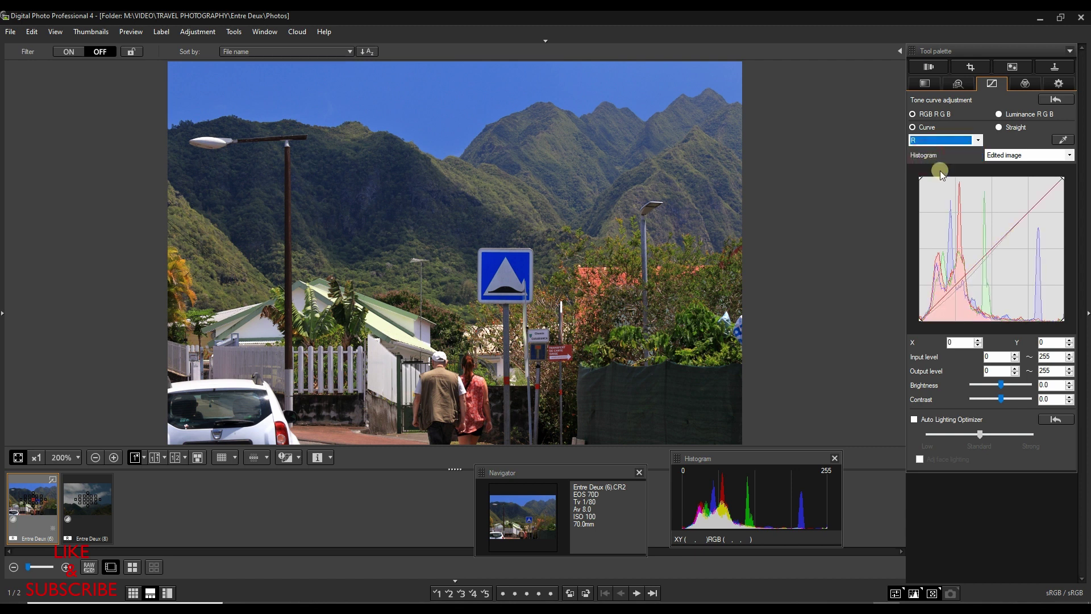
{"action": "left_click", "coordinate": [1027, 213]}
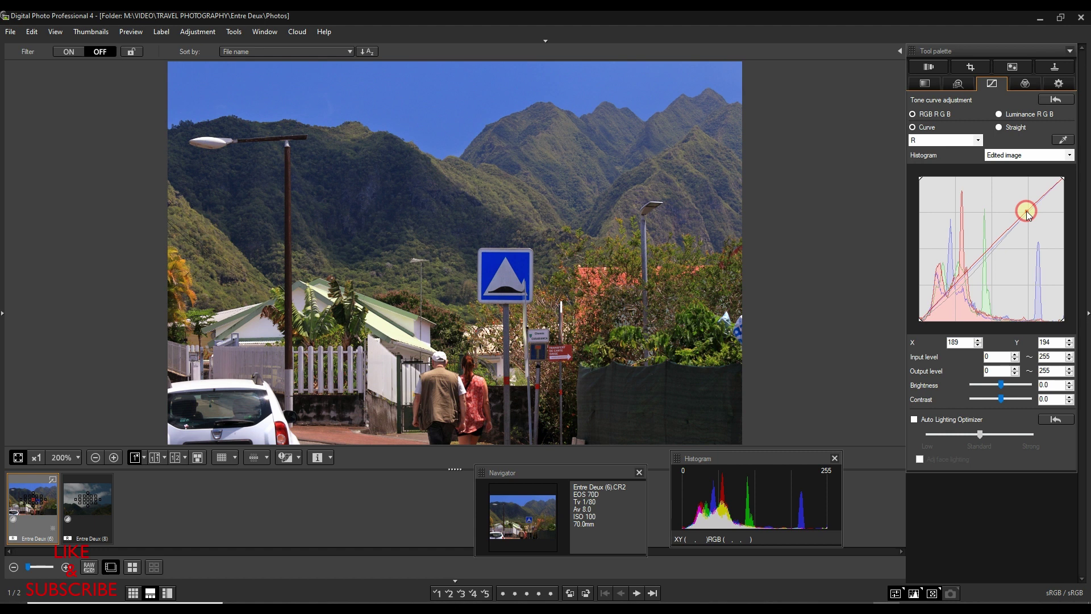
{"action": "left_click", "coordinate": [944, 293]}
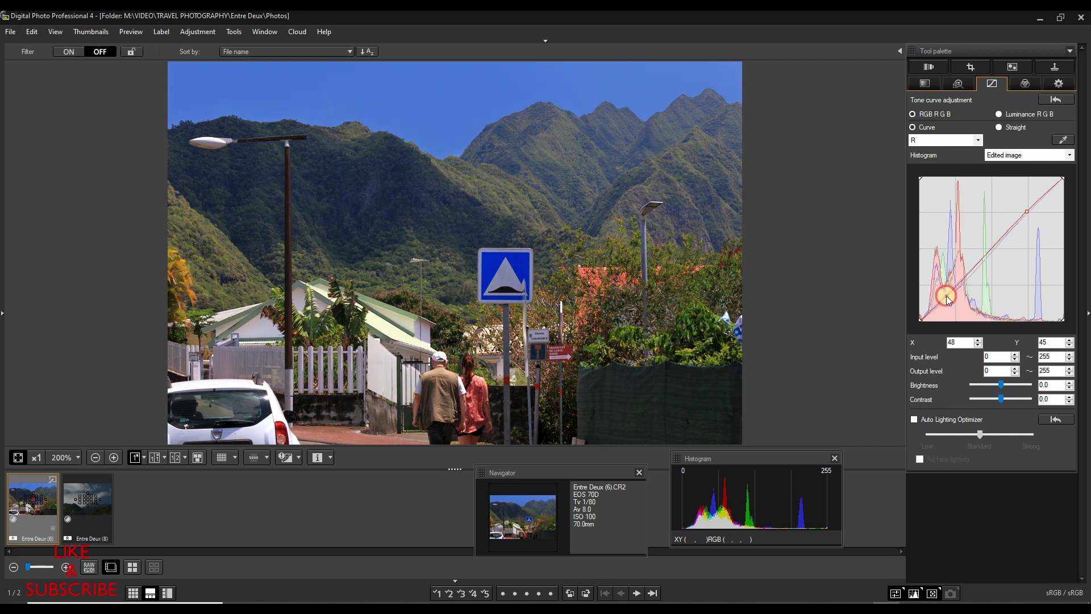
{"action": "left_click_drag", "start_coordinate": [947, 300], "coordinate": [945, 302]}
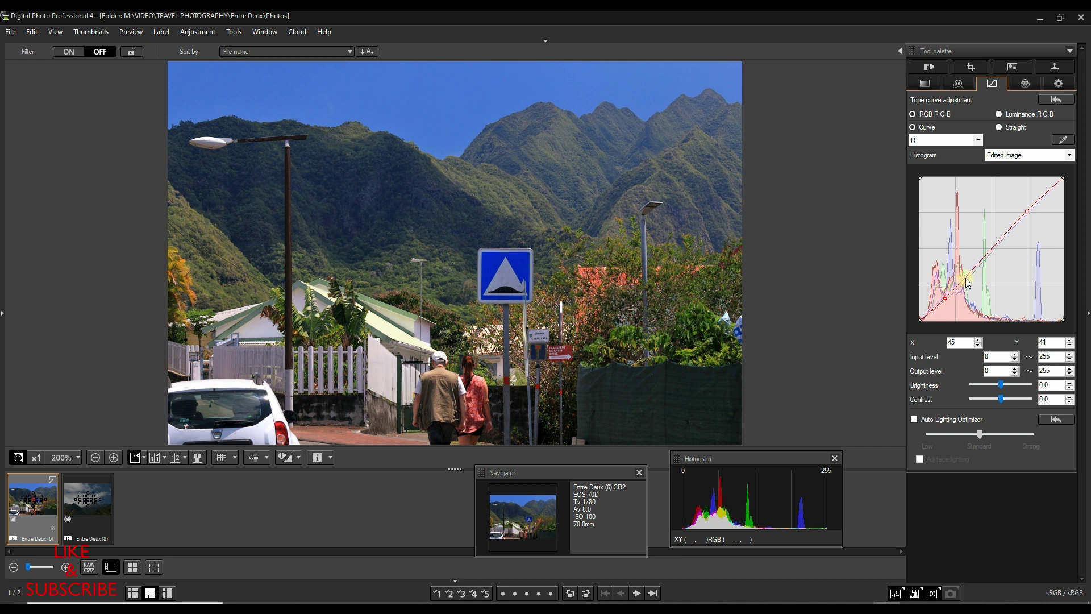
{"action": "left_click", "coordinate": [985, 256]}
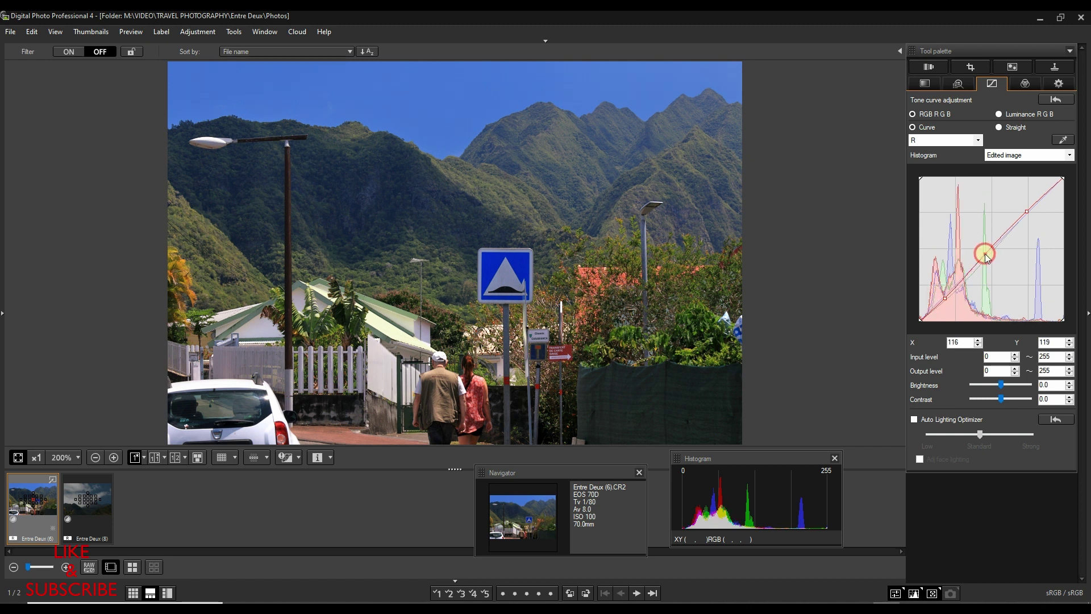
Add a highlight point, a deep shadow point and a slightly raised midtone point to the blue curve.
{"action": "left_click", "coordinate": [948, 141]}
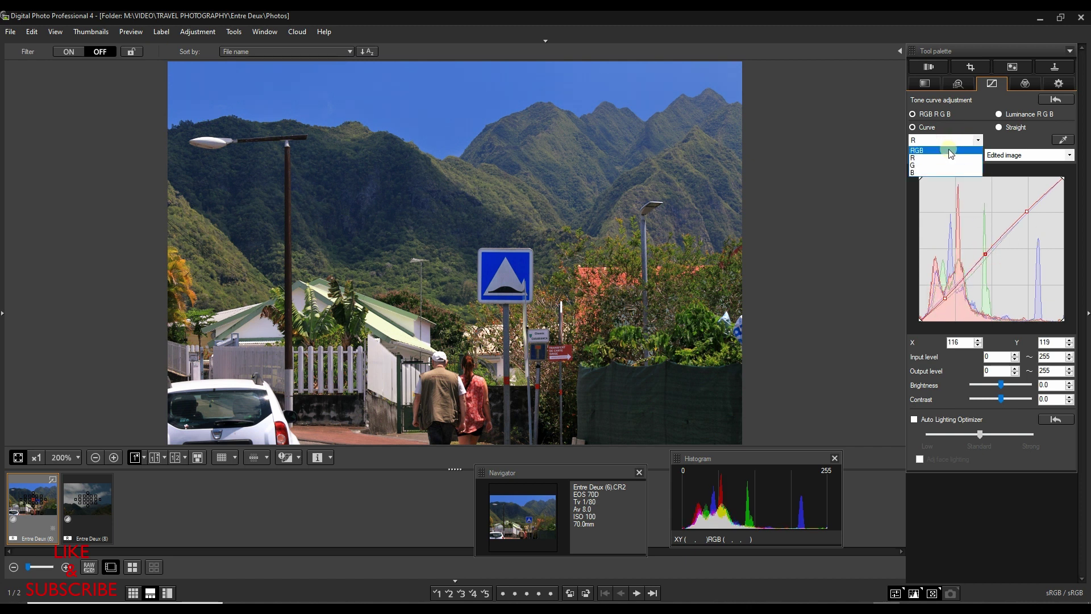
{"action": "left_click", "coordinate": [943, 172]}
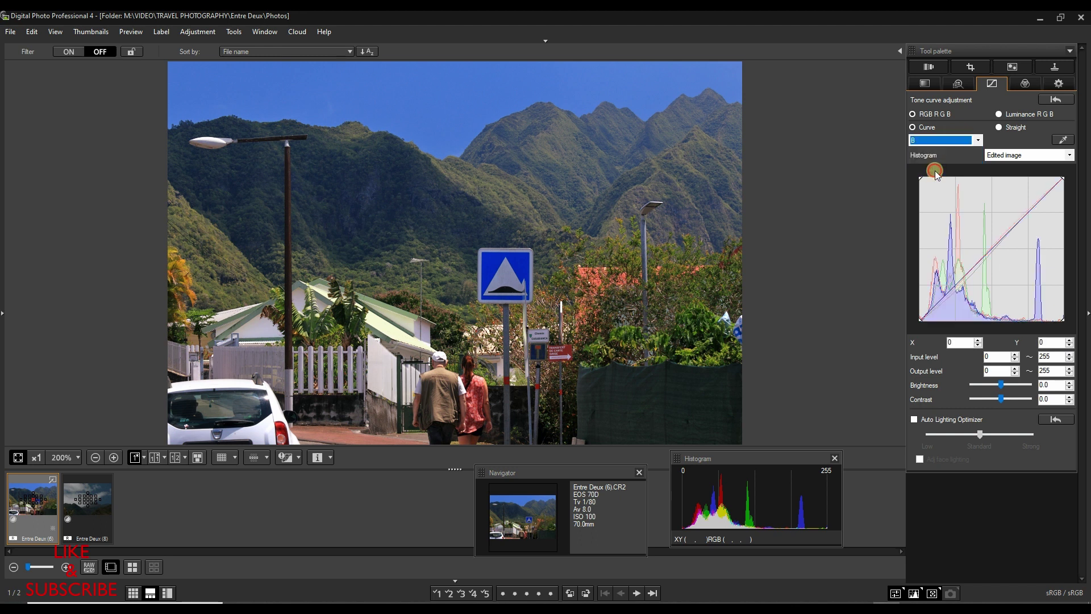
{"action": "left_click", "coordinate": [1036, 209]}
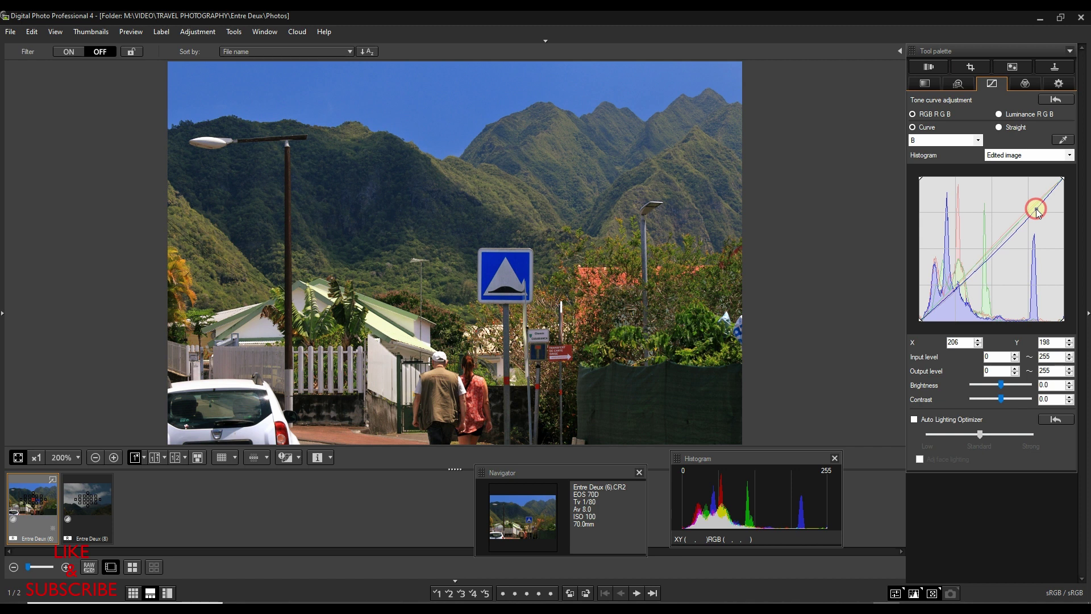
{"action": "left_click", "coordinate": [984, 265]}
{"action": "left_click_drag", "start_coordinate": [984, 269], "coordinate": [955, 296]}
{"action": "left_click", "coordinate": [993, 254]}
{"action": "left_click_drag", "start_coordinate": [993, 254], "coordinate": [992, 252]}
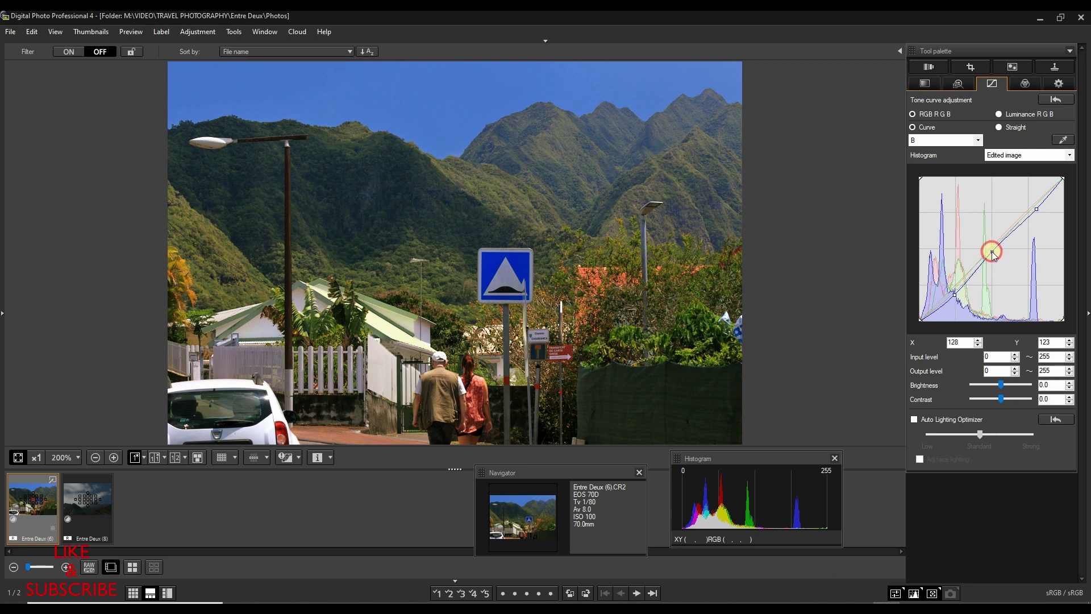
Lift the green curve's midtones and add highlight and shadow points, ending at 41 in / 44 out.
{"action": "left_click", "coordinate": [929, 141]}
{"action": "left_click", "coordinate": [926, 166]}
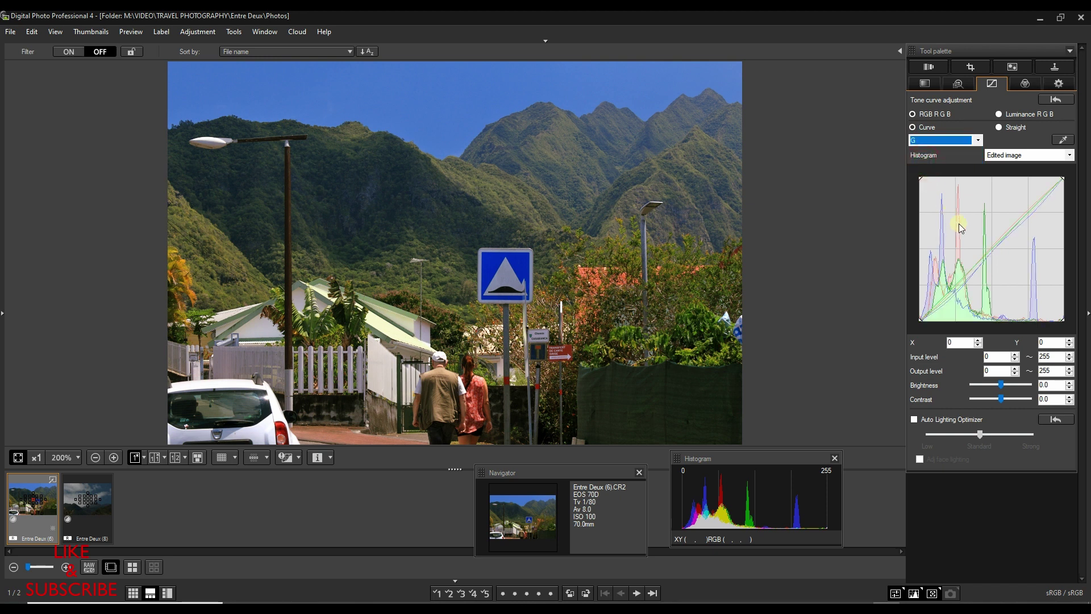
{"action": "left_click_drag", "start_coordinate": [987, 257], "coordinate": [987, 252]}
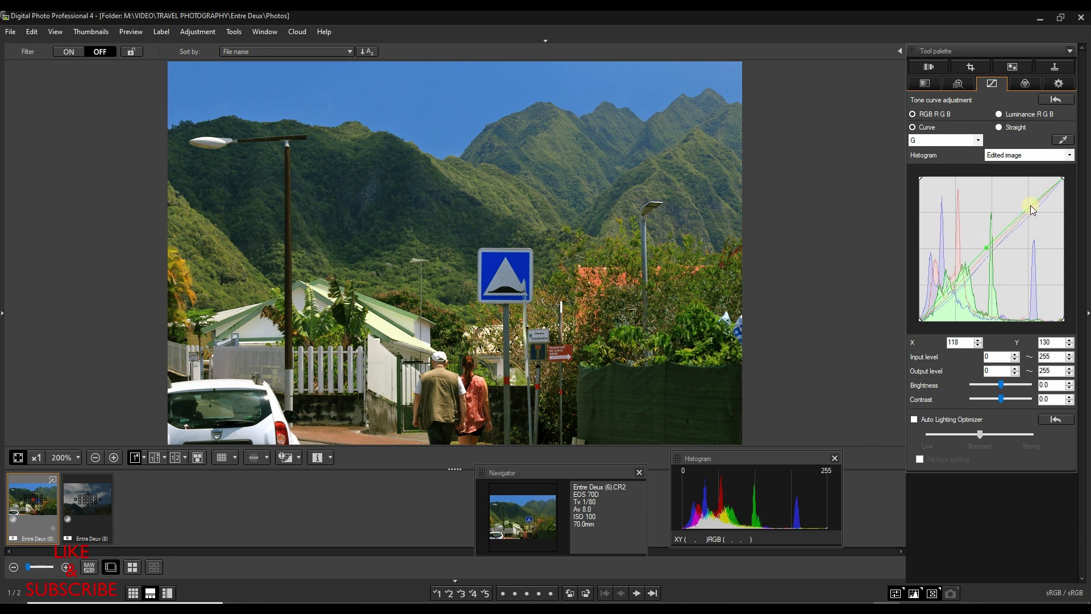
{"action": "left_click_drag", "start_coordinate": [1033, 210], "coordinate": [1035, 213]}
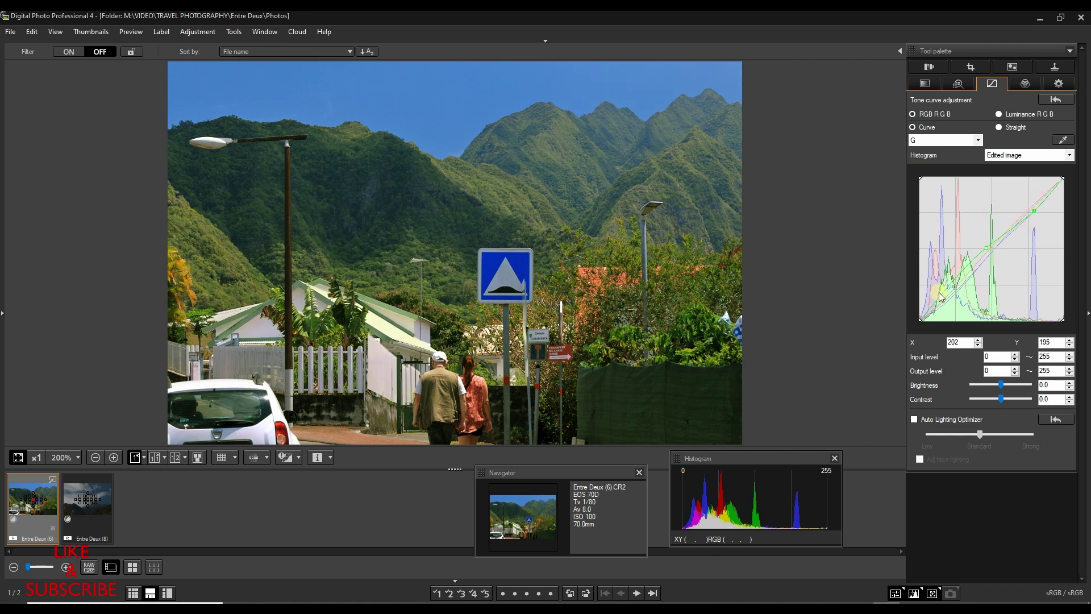
{"action": "left_click_drag", "start_coordinate": [941, 297], "coordinate": [942, 298]}
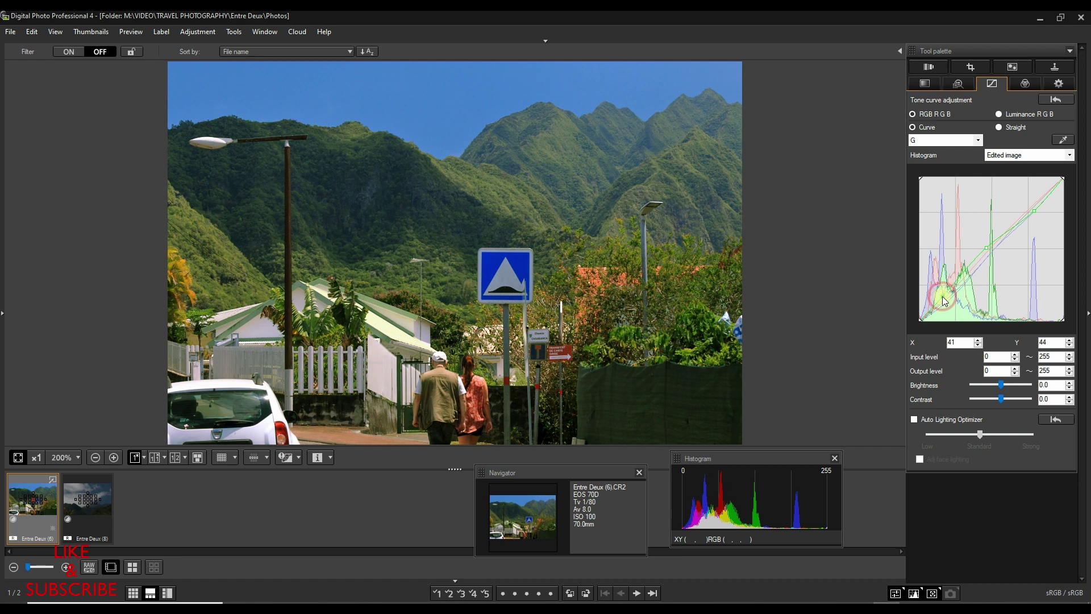
{"action": "left_click", "coordinate": [175, 460]}
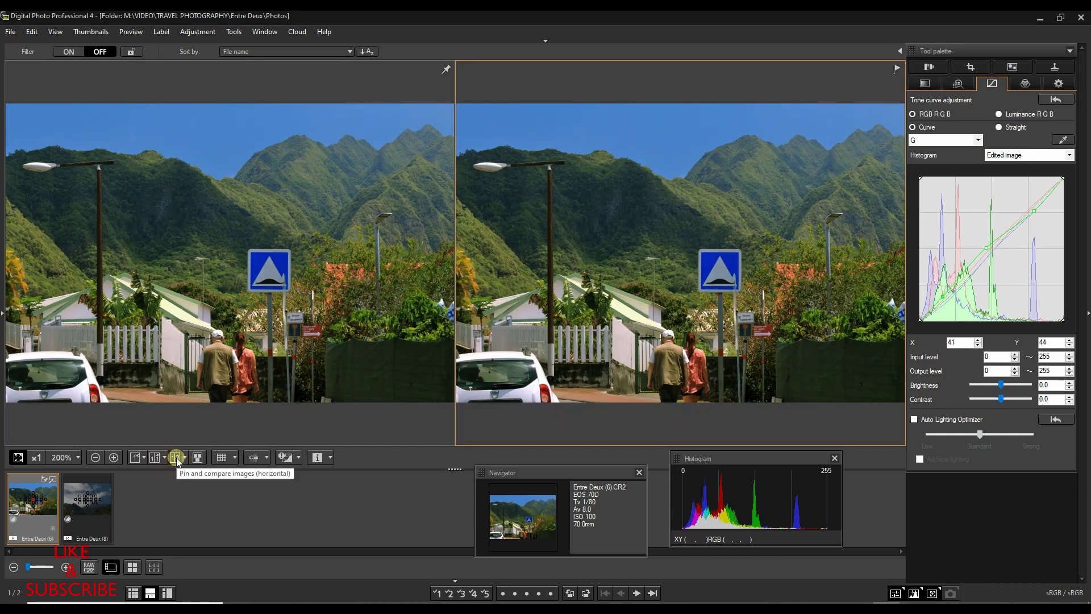
{"action": "left_click", "coordinate": [199, 377]}
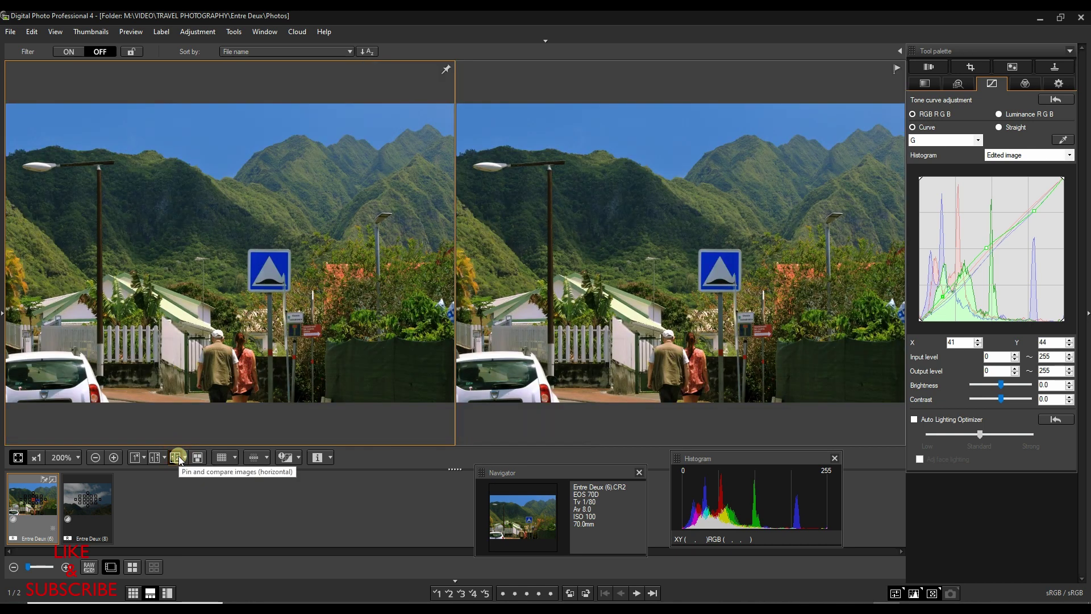
{"action": "left_click", "coordinate": [185, 458]}
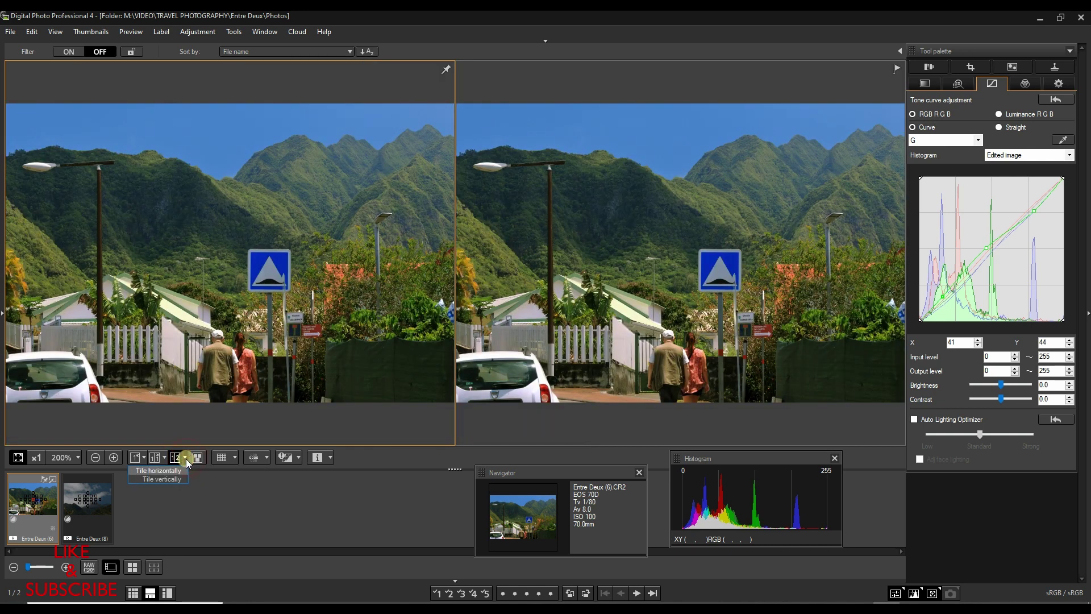
{"action": "left_click", "coordinate": [185, 458]}
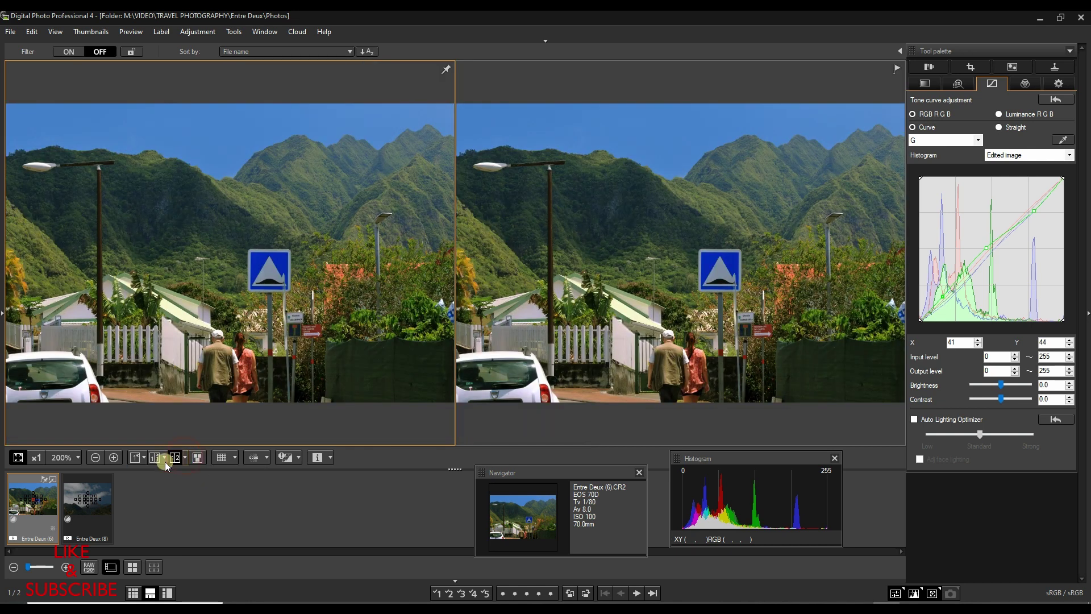
{"action": "left_click", "coordinate": [137, 457]}
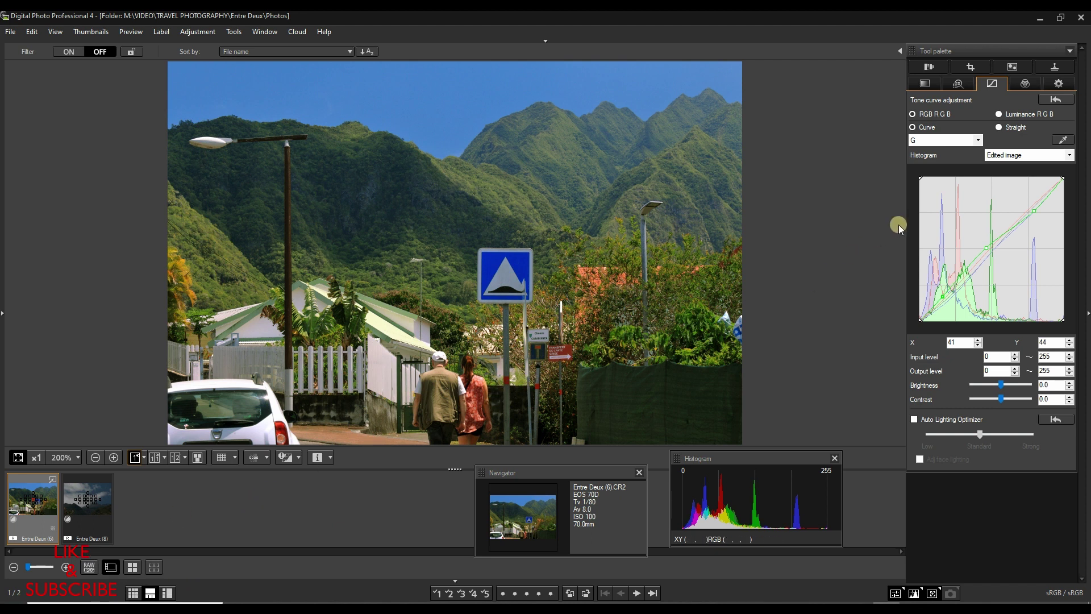
Set Saturation to 100 and shift the blue hue to 19, then check at 100% and fit to window.
{"action": "left_click", "coordinate": [1025, 83]}
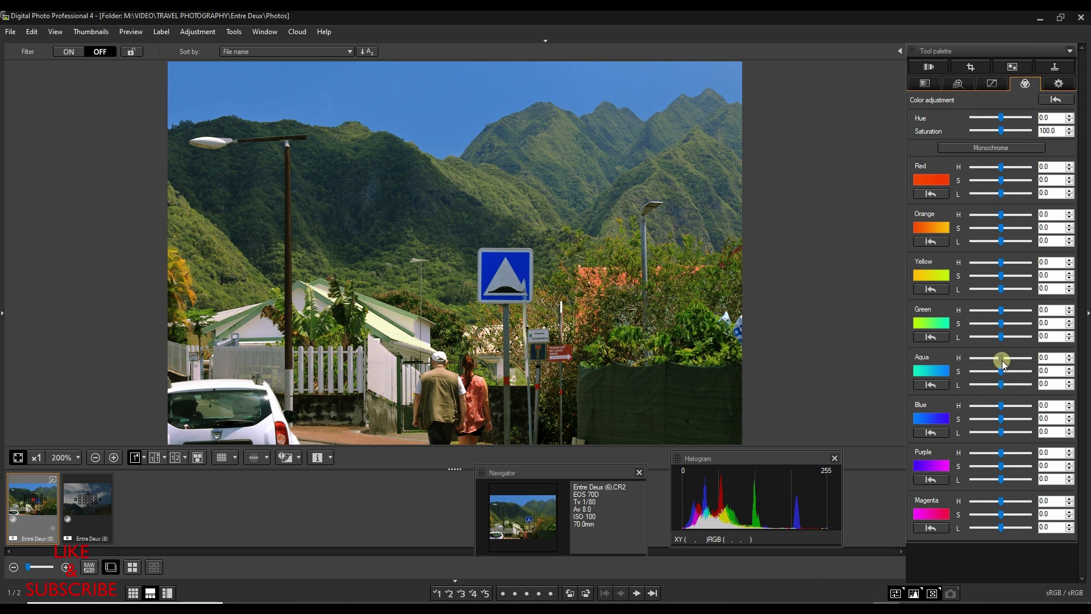
{"action": "left_click", "coordinate": [1001, 405]}
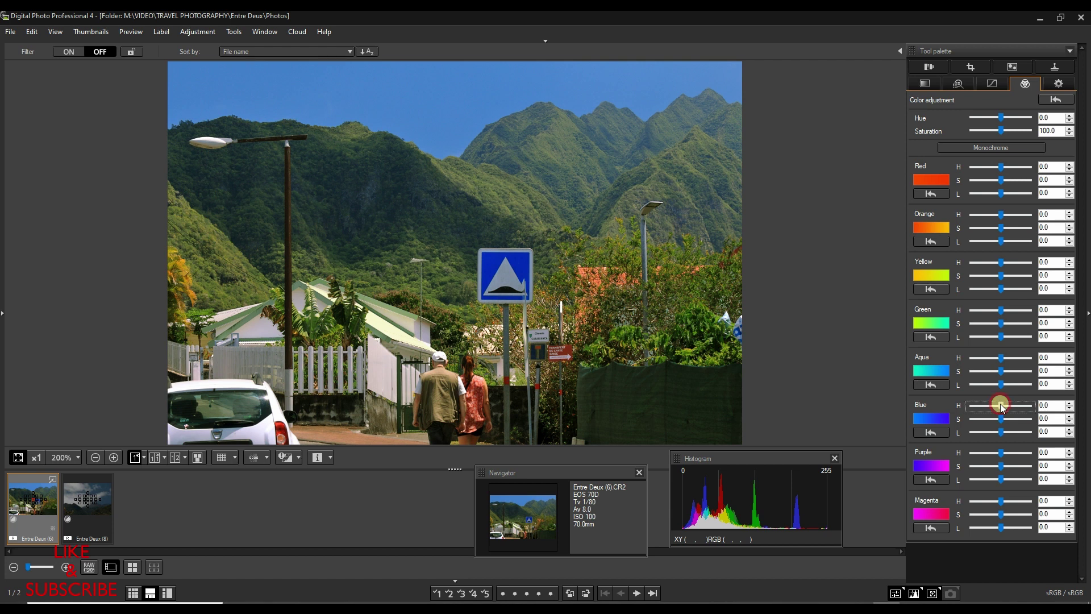
{"action": "left_click_drag", "start_coordinate": [1001, 405], "coordinate": [1008, 412]}
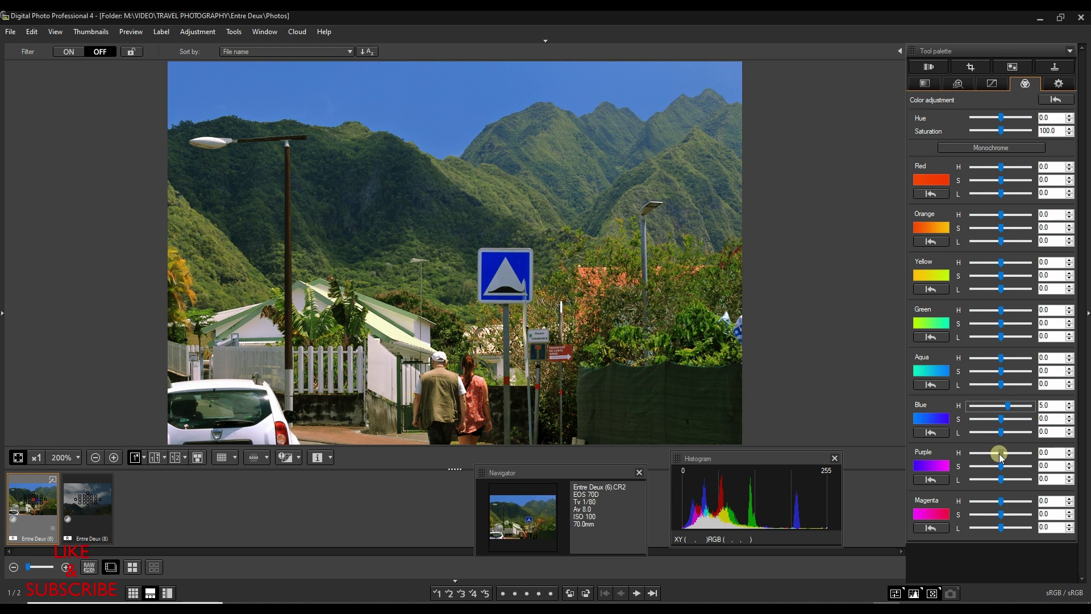
{"action": "mouse_move", "coordinate": [1001, 452]}
{"action": "left_mouse_down"}
{"action": "mouse_move", "coordinate": [970, 453]}
{"action": "mouse_move", "coordinate": [1019, 460]}
{"action": "mouse_move", "coordinate": [974, 463]}
{"action": "mouse_move", "coordinate": [998, 458]}
{"action": "left_mouse_up"}
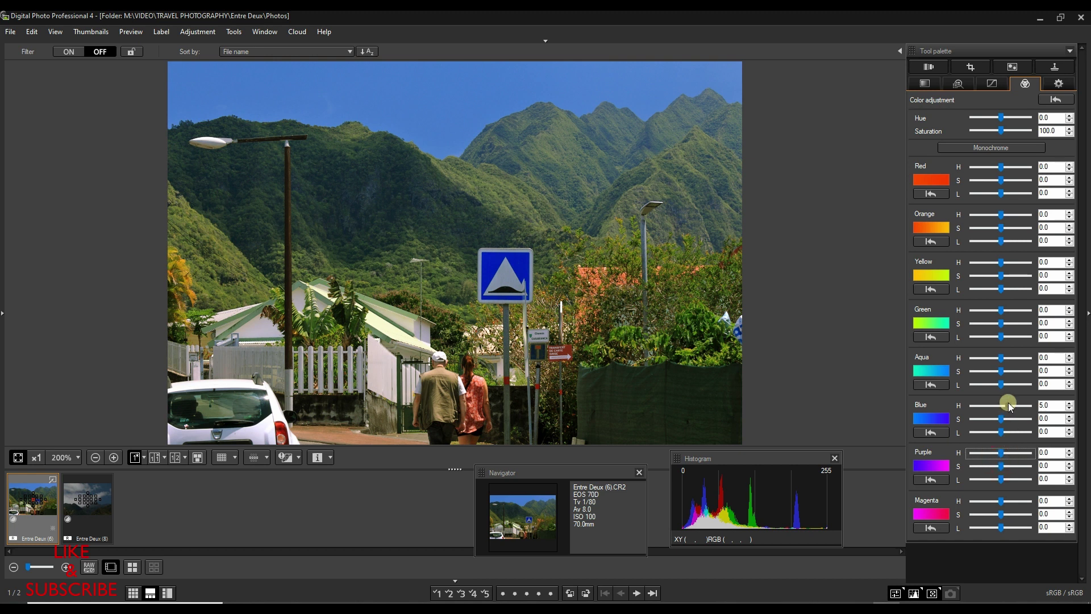
{"action": "left_click", "coordinate": [987, 405]}
{"action": "mouse_move", "coordinate": [987, 405]}
{"action": "left_mouse_down"}
{"action": "mouse_move", "coordinate": [974, 404]}
{"action": "mouse_move", "coordinate": [1023, 409]}
{"action": "mouse_move", "coordinate": [972, 410]}
{"action": "left_mouse_up"}
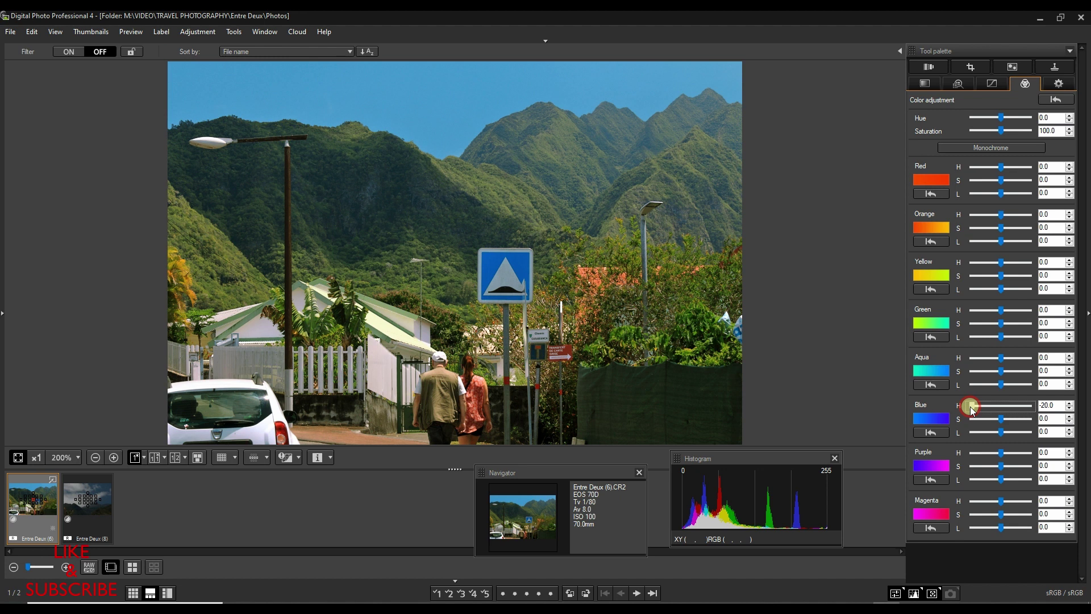
{"action": "left_click_drag", "start_coordinate": [972, 409], "coordinate": [1024, 419]}
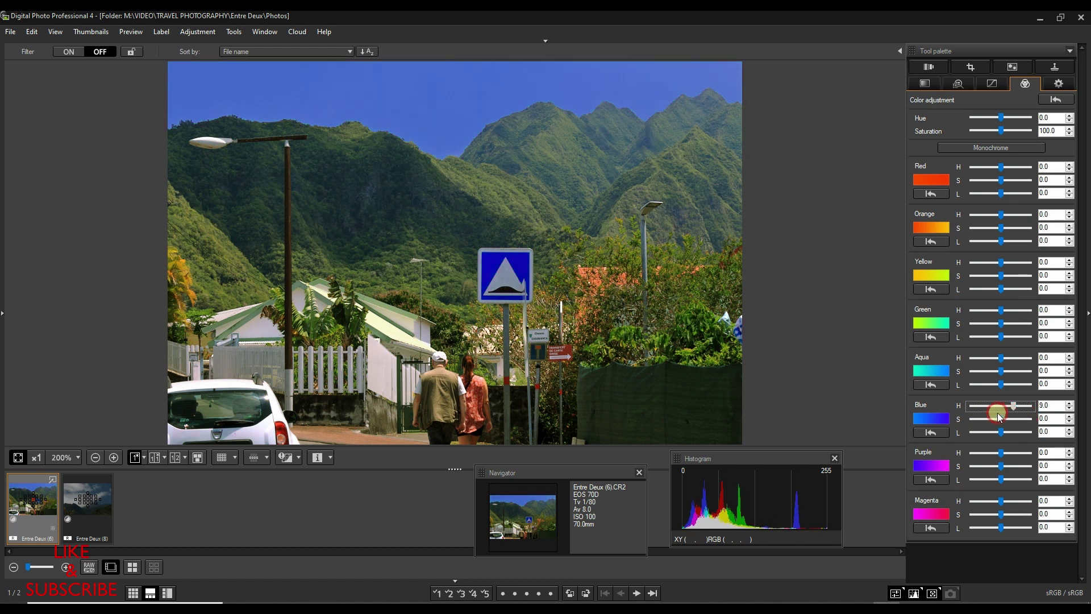
{"action": "left_click_drag", "start_coordinate": [1023, 415], "coordinate": [1028, 416]}
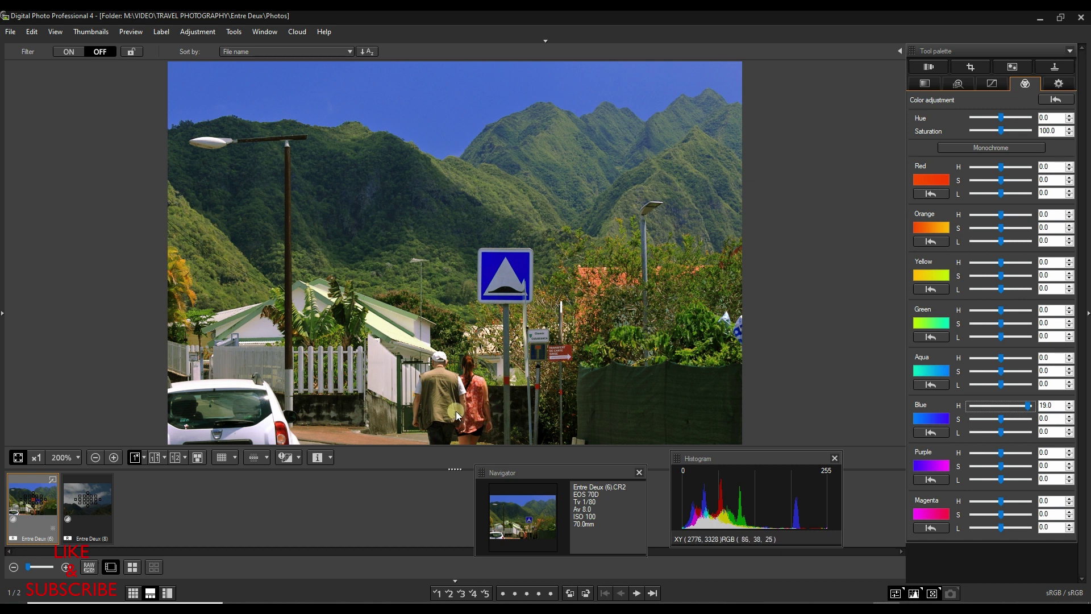
{"action": "left_click", "coordinate": [479, 396]}
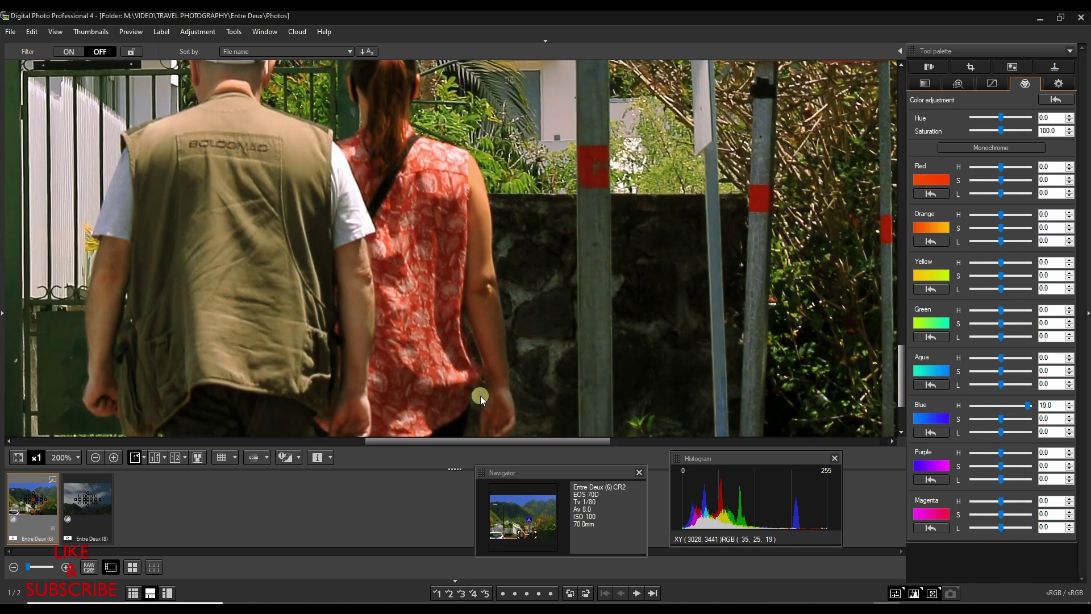
{"action": "left_click", "coordinate": [414, 292]}
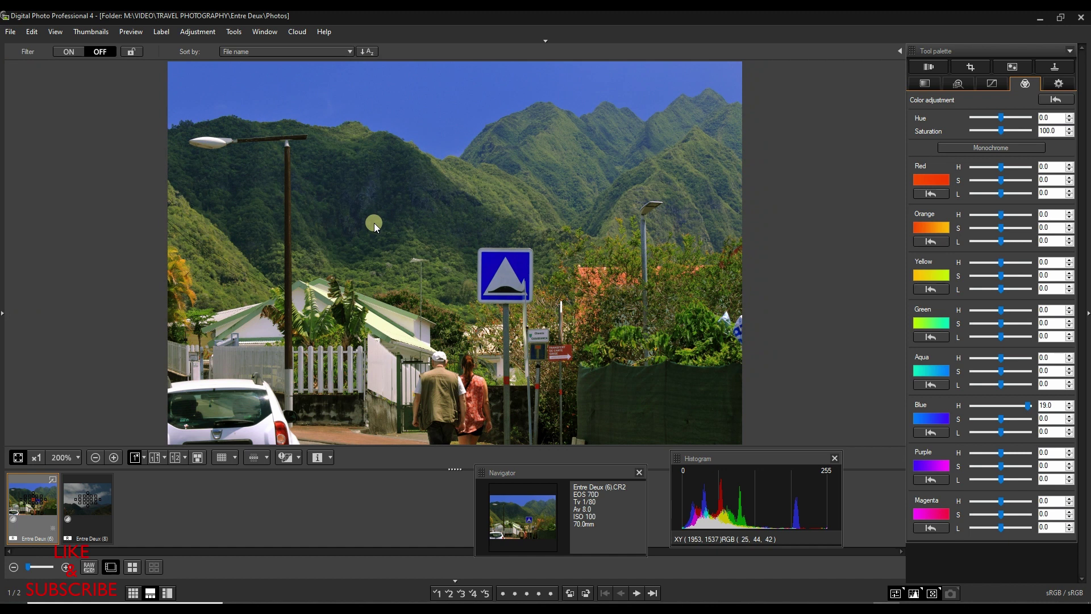
Browse the Tool palette tabs and settle on the crop settings, showing 3:2 ratio and 0.00 angle.
{"action": "left_click", "coordinate": [1051, 68]}
{"action": "left_click", "coordinate": [1020, 68]}
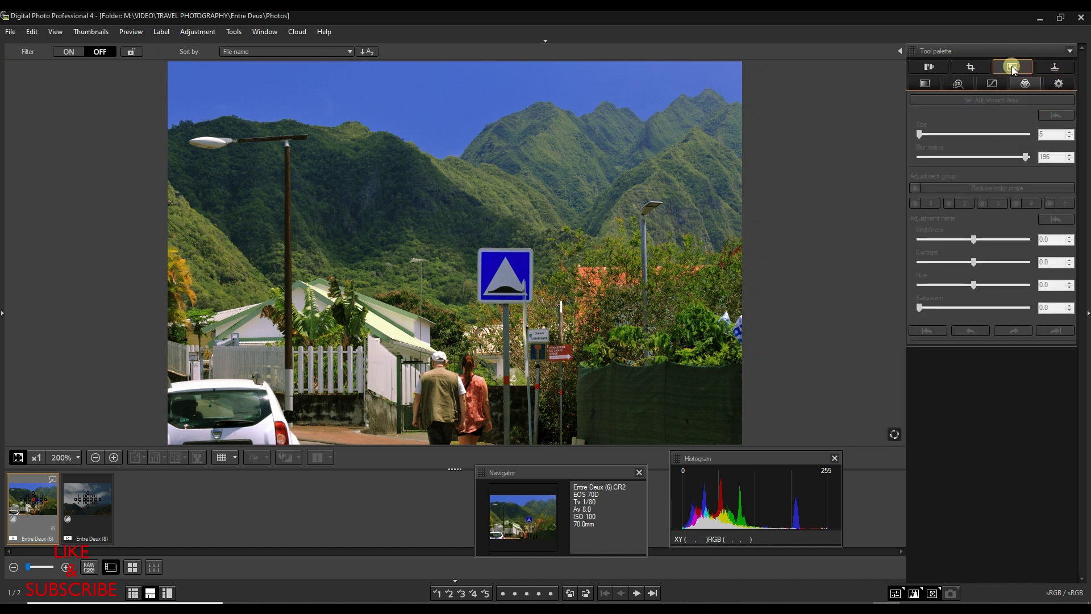
{"action": "left_click", "coordinate": [982, 66]}
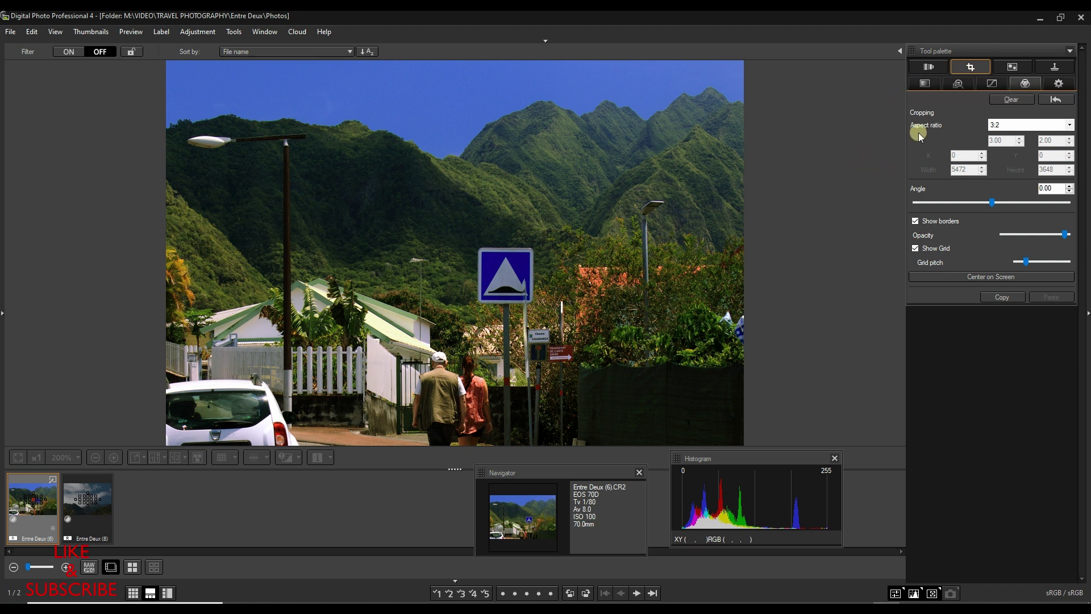
{"action": "left_click", "coordinate": [1026, 71]}
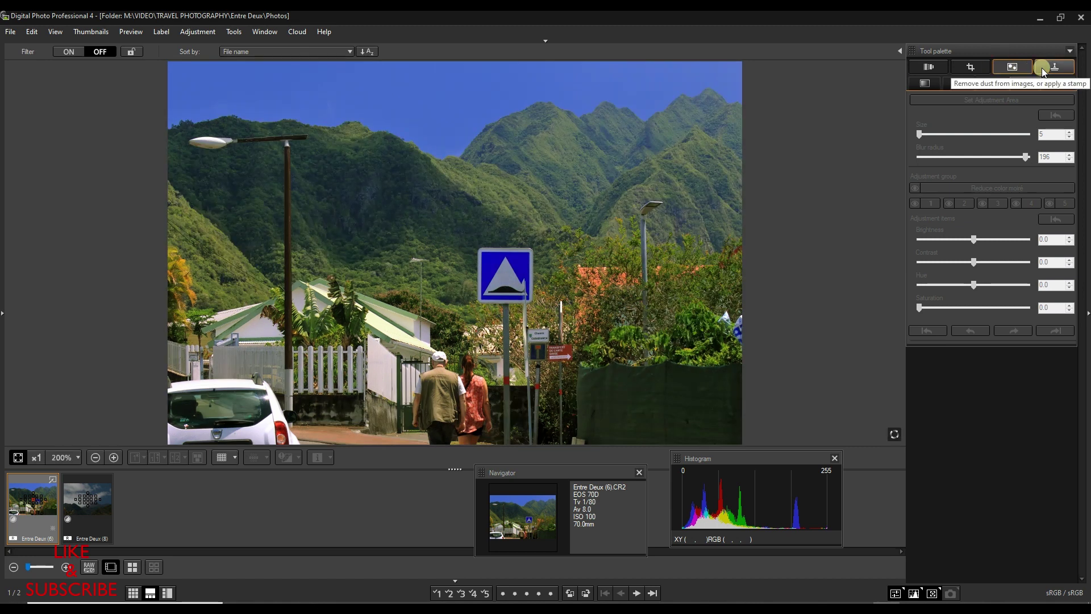
{"action": "left_click", "coordinate": [961, 66]}
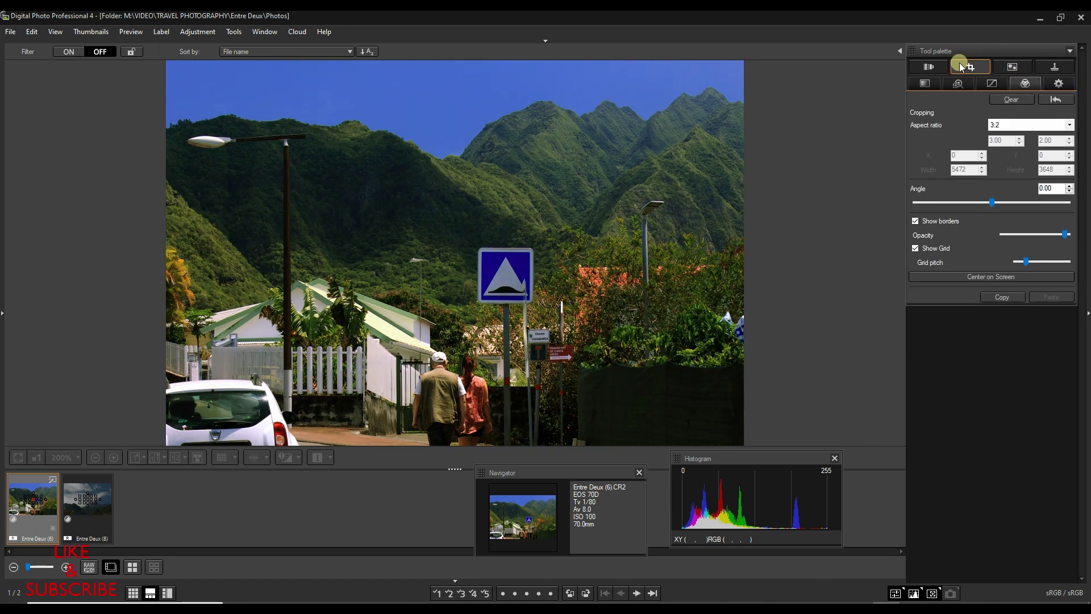
{"action": "left_click", "coordinate": [976, 68]}
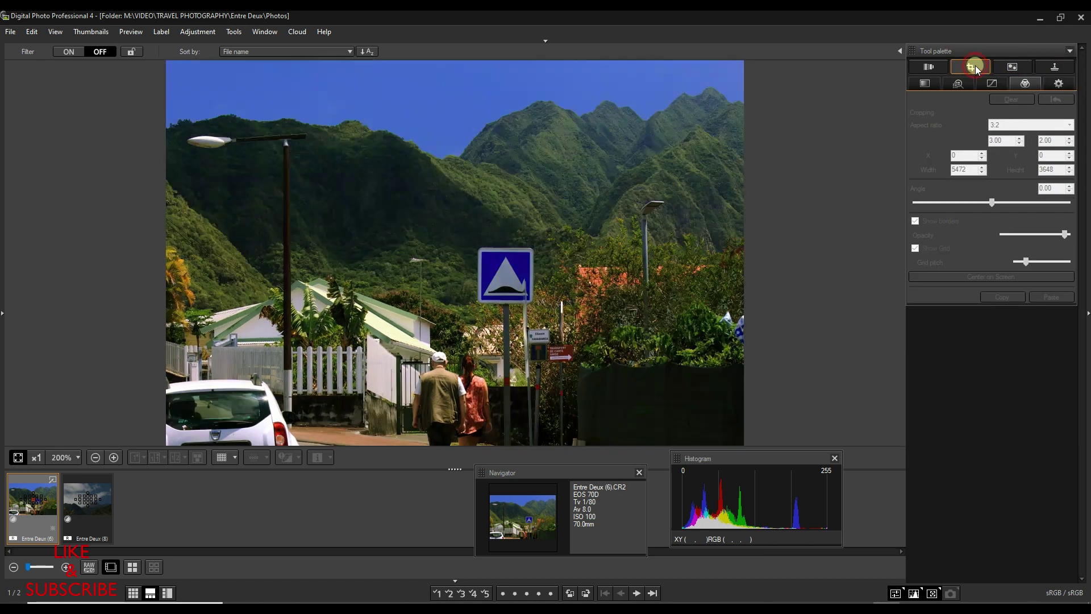
{"action": "left_click", "coordinate": [994, 66]}
{"action": "left_click", "coordinate": [985, 67]}
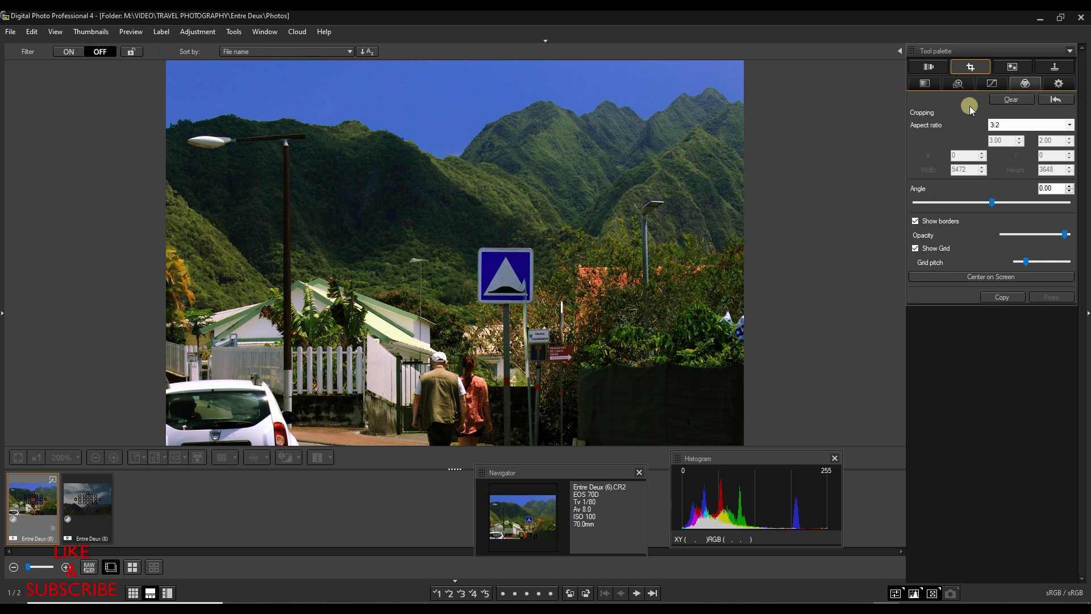
Draw a Free-ratio 5253 × 3648 crop over the photo, trimming a thin strip from the right.
{"action": "left_click", "coordinate": [1000, 125]}
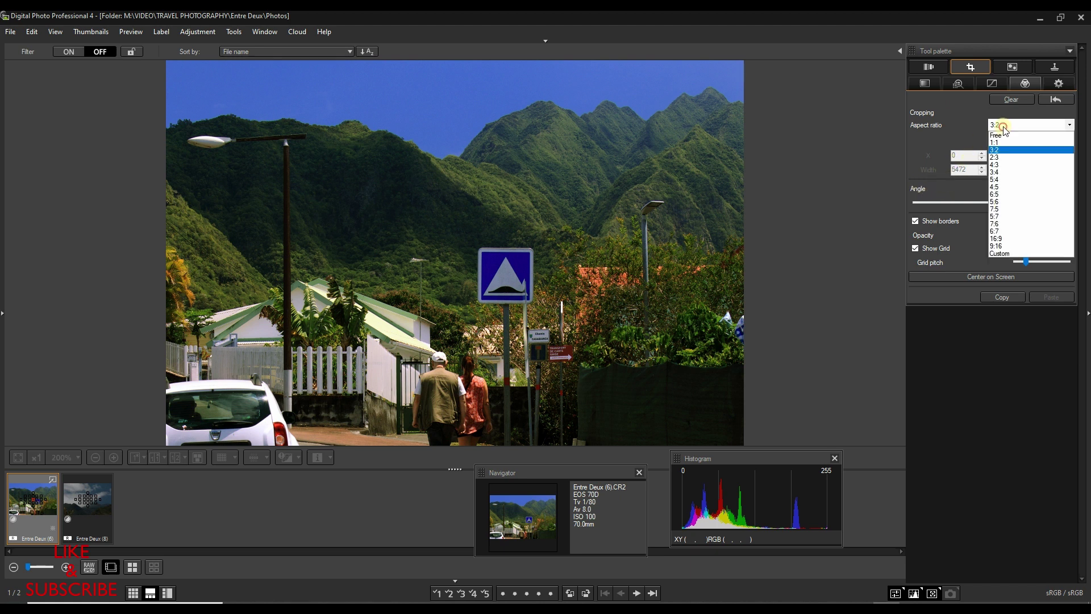
{"action": "left_click", "coordinate": [1000, 136]}
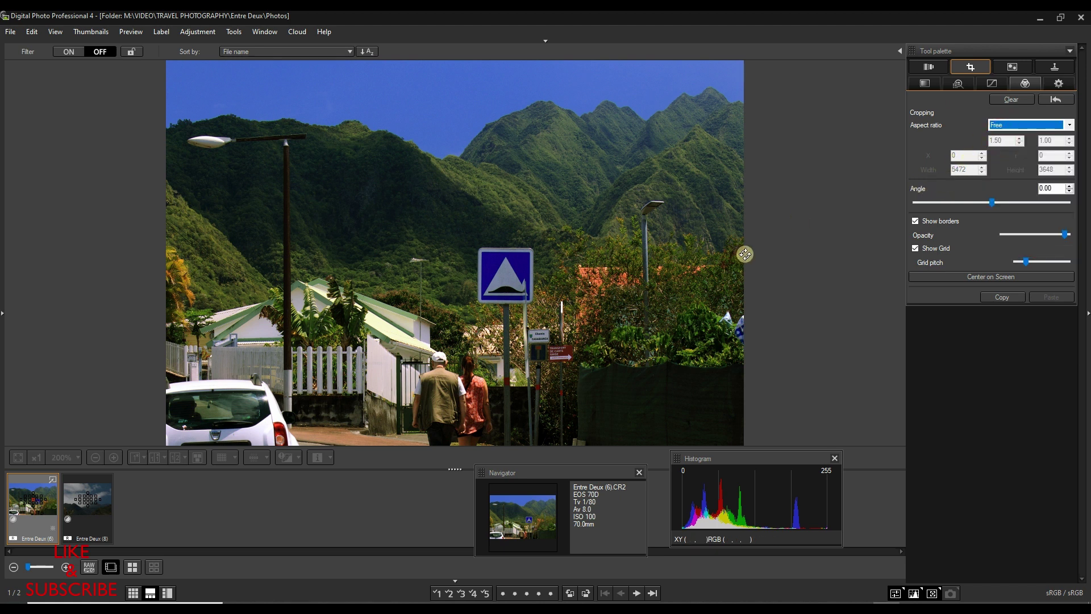
{"action": "left_click_drag", "start_coordinate": [742, 239], "coordinate": [171, 444]}
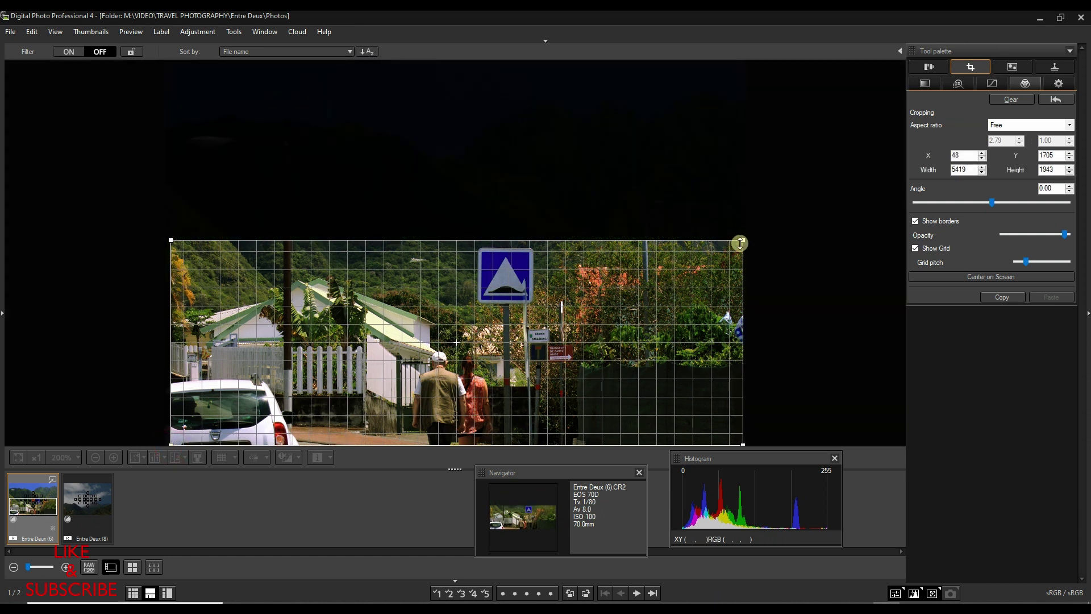
{"action": "left_click_drag", "start_coordinate": [474, 239], "coordinate": [463, 58]}
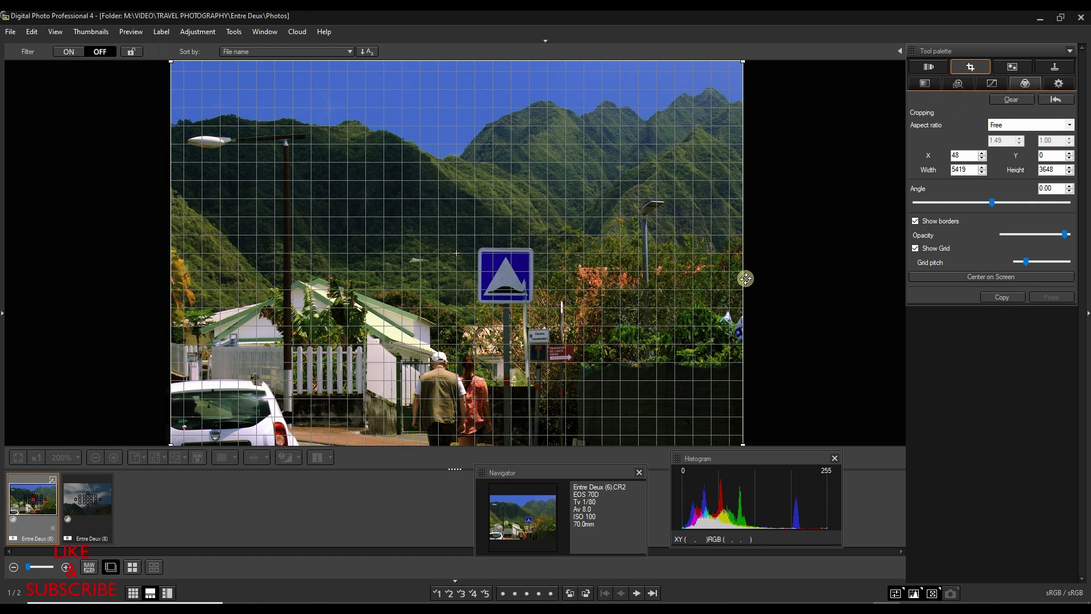
{"action": "left_click_drag", "start_coordinate": [745, 273], "coordinate": [725, 275]}
Enable Digital Lens Optimizer at 50, with peripheral illumination correction at 70.
{"action": "left_click", "coordinate": [941, 72]}
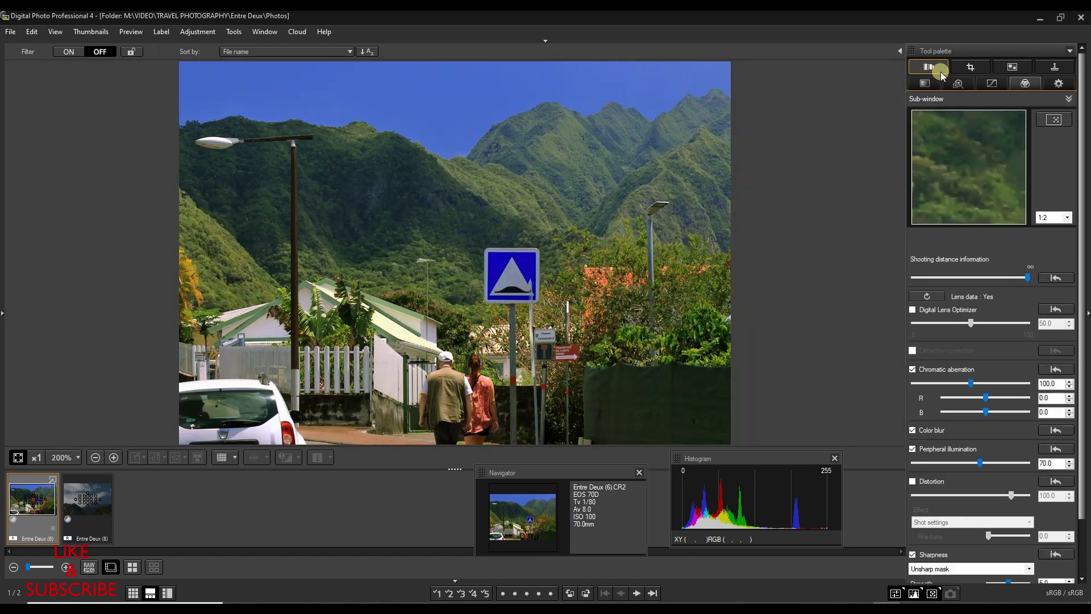
{"action": "left_click", "coordinate": [970, 298]}
{"action": "left_click", "coordinate": [913, 310]}
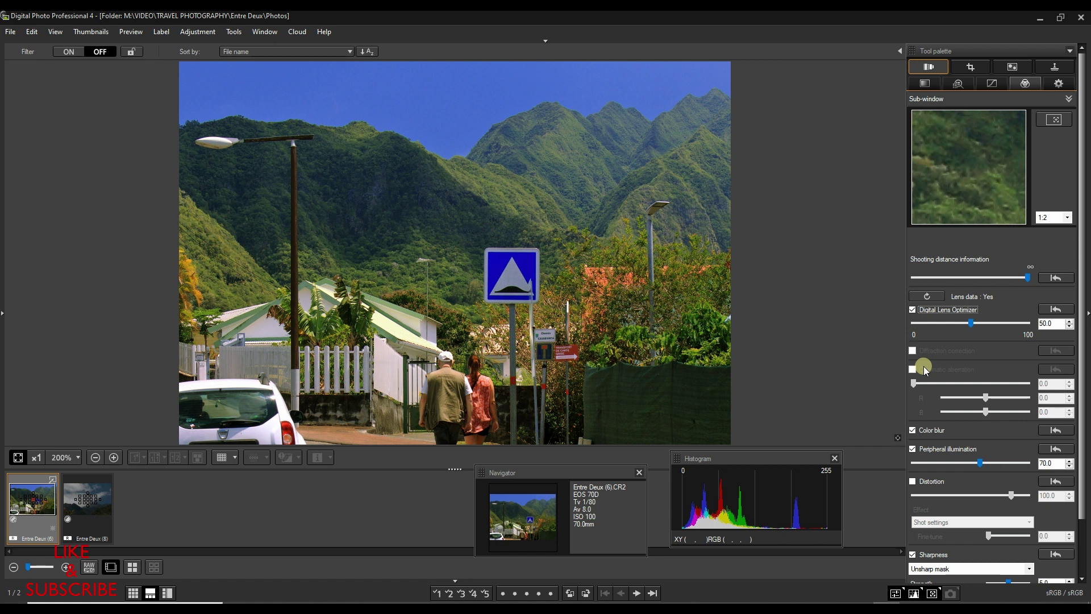
{"action": "scroll", "coordinate": [923, 366], "scroll_direction": "down", "scroll_amount": 3}
{"action": "scroll", "coordinate": [933, 360], "scroll_direction": "up", "scroll_amount": 3}
Show the Landscape basic adjustments, compare edited and original side by side, then return to single view.
{"action": "left_click", "coordinate": [923, 84]}
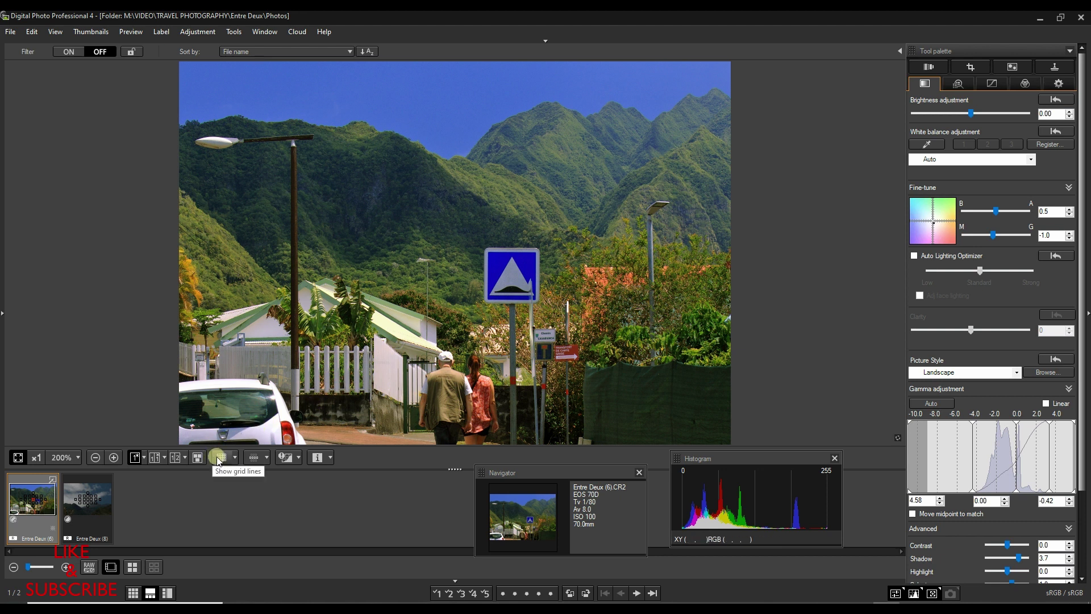
{"action": "left_click", "coordinate": [157, 460]}
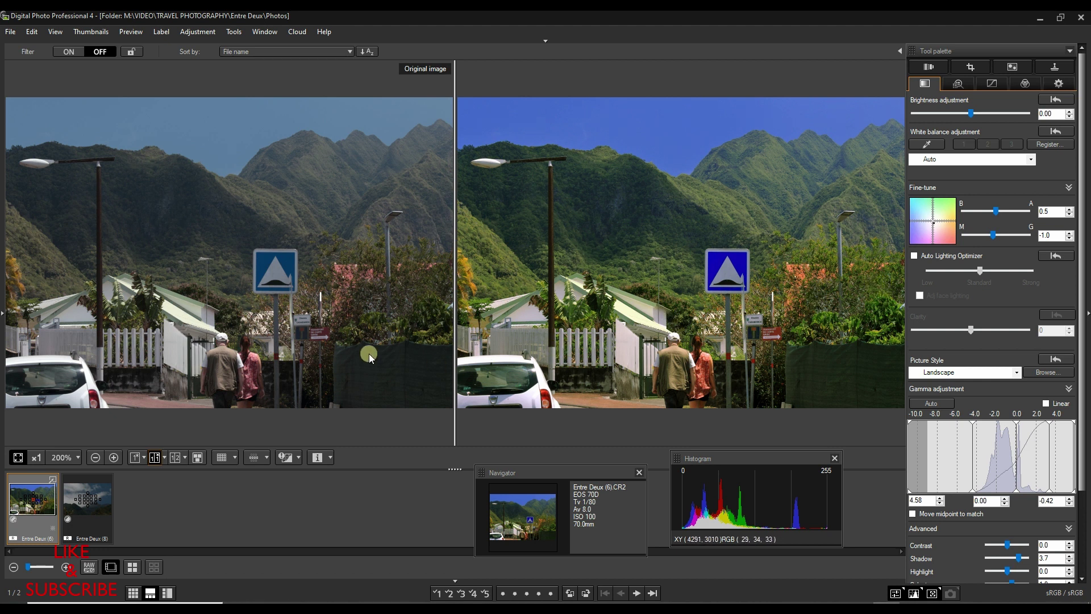
{"action": "left_click", "coordinate": [134, 458]}
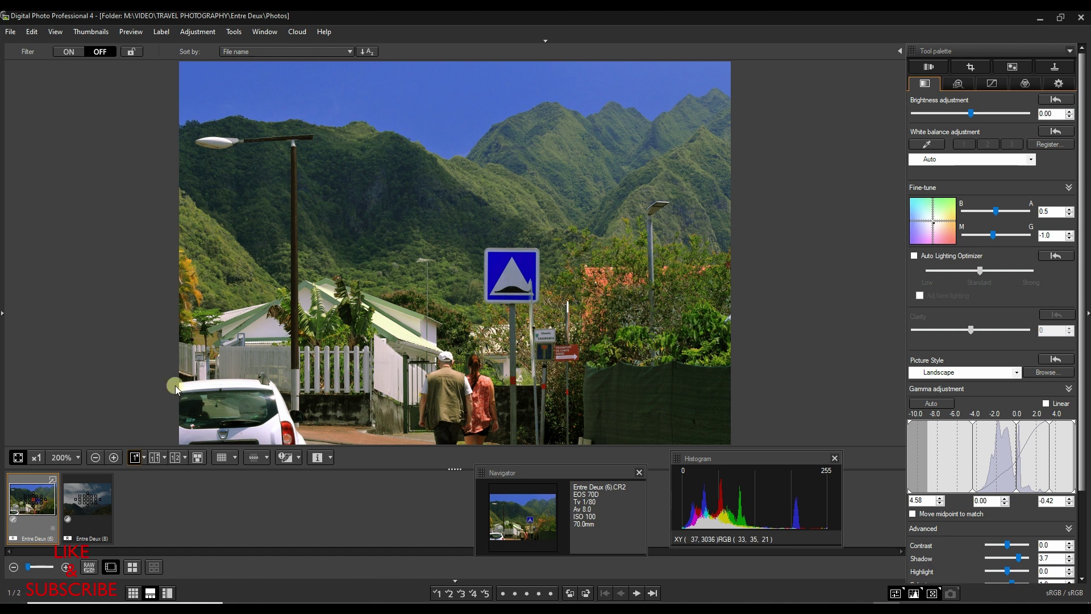
Save Entre Deux (6)'s recipe to the Desktop as 'canon landscape'.
{"action": "right_click", "coordinate": [31, 496]}
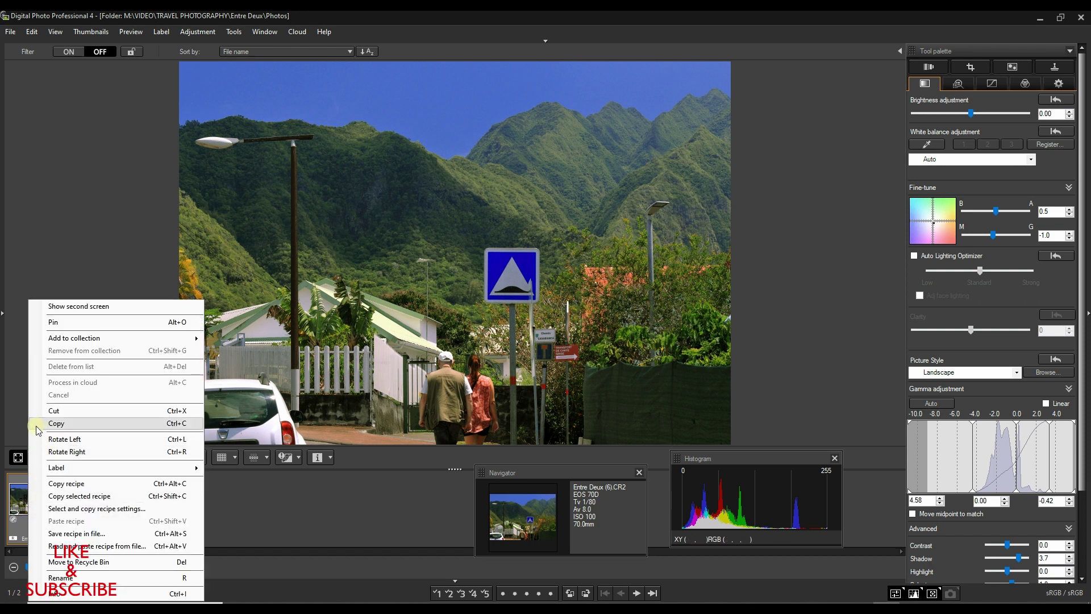
{"action": "left_click", "coordinate": [71, 534]}
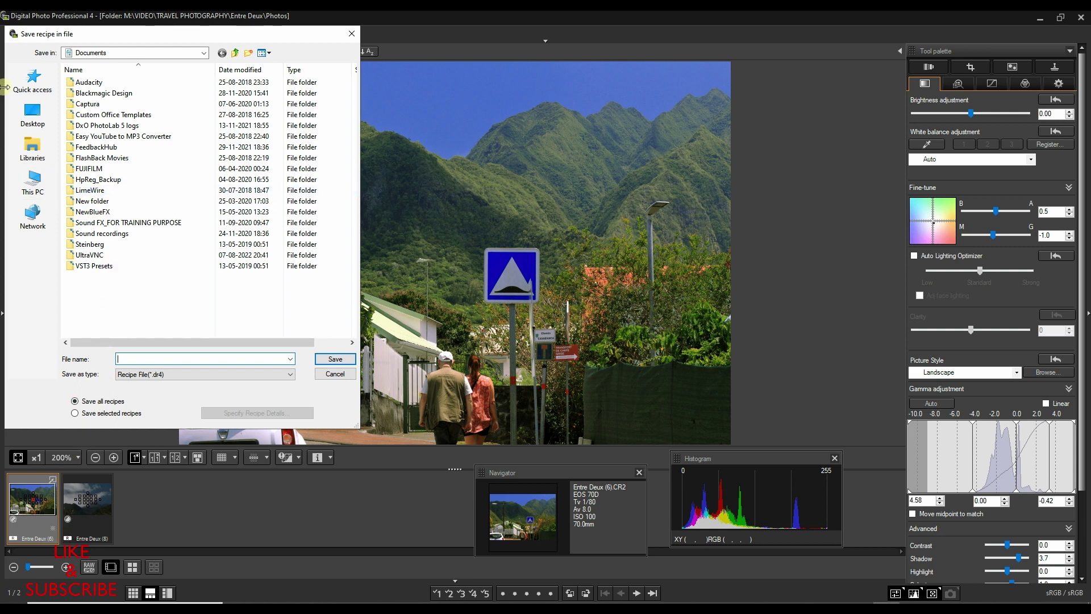
{"action": "left_click", "coordinate": [32, 113]}
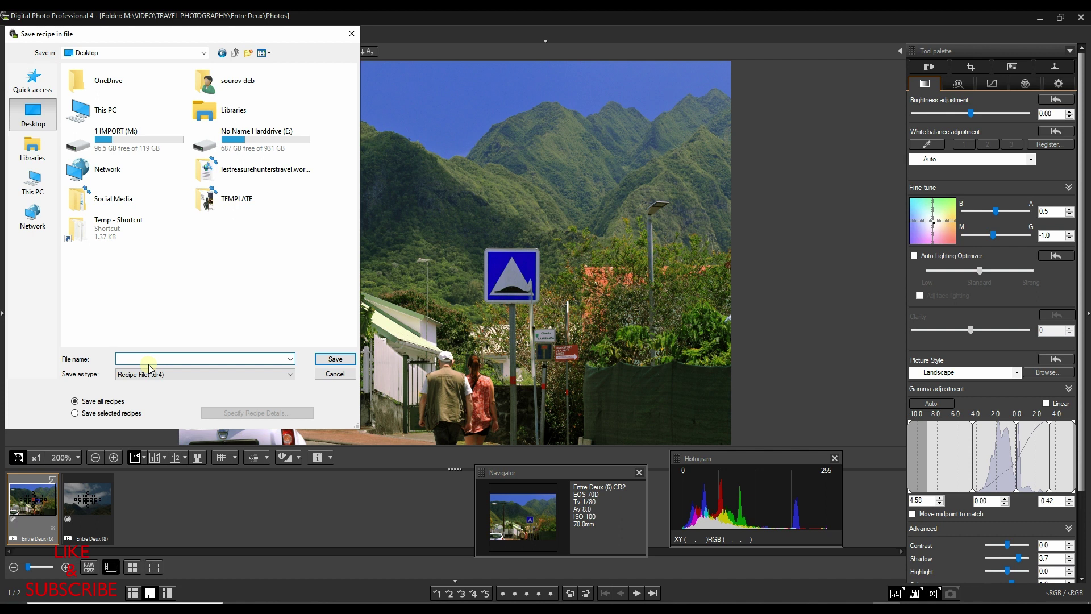
{"action": "type", "text": "canon la"}
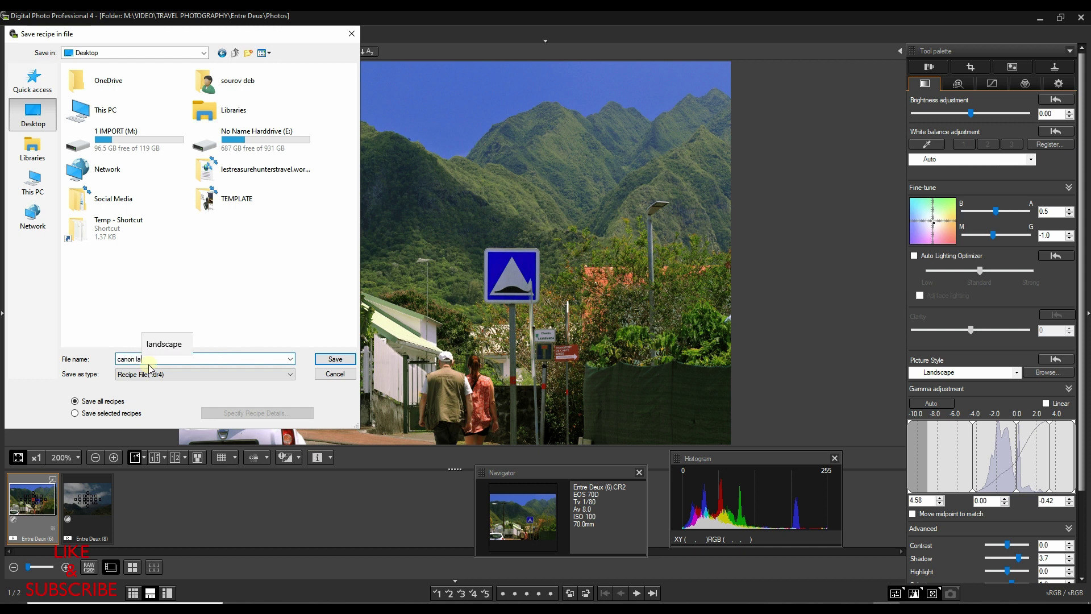
{"action": "type", "text": "nd"}
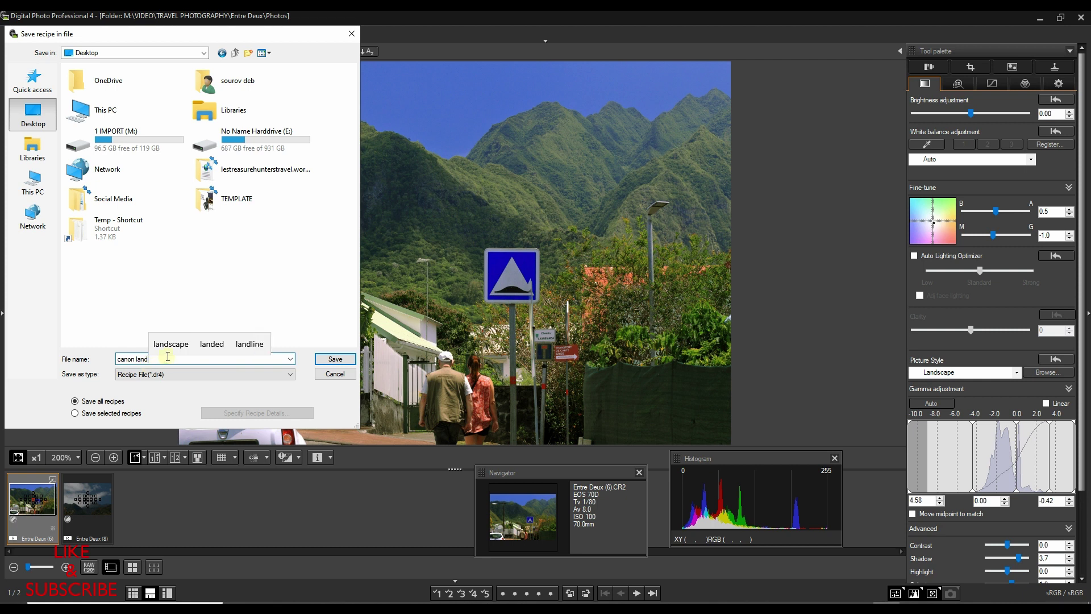
{"action": "left_click", "coordinate": [170, 344]}
{"action": "left_click", "coordinate": [335, 359]}
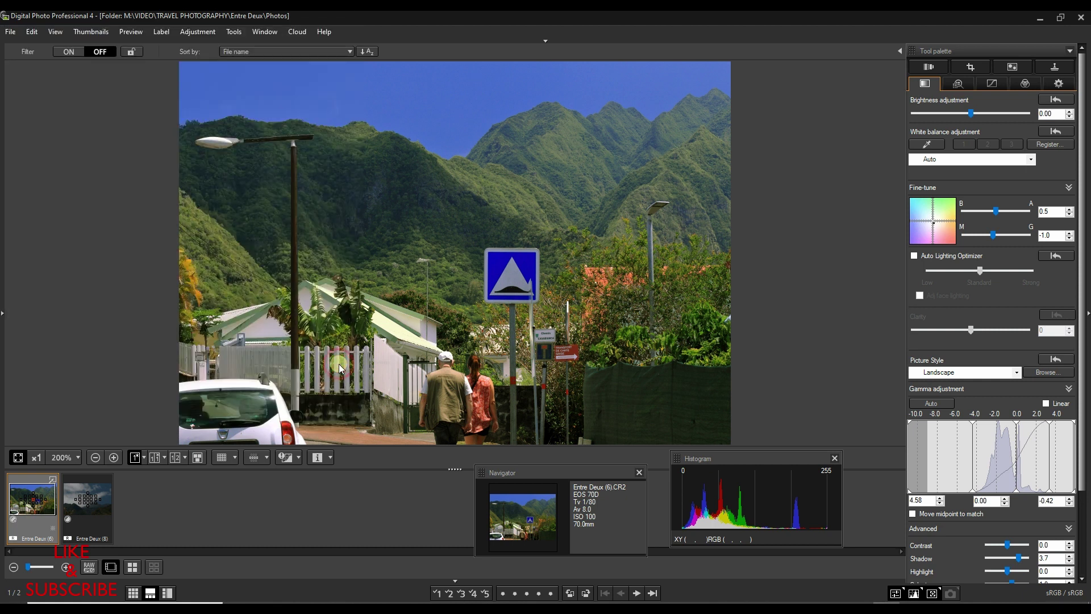
Copy the editing recipe from Entre Deux (6).
{"action": "right_click", "coordinate": [25, 500]}
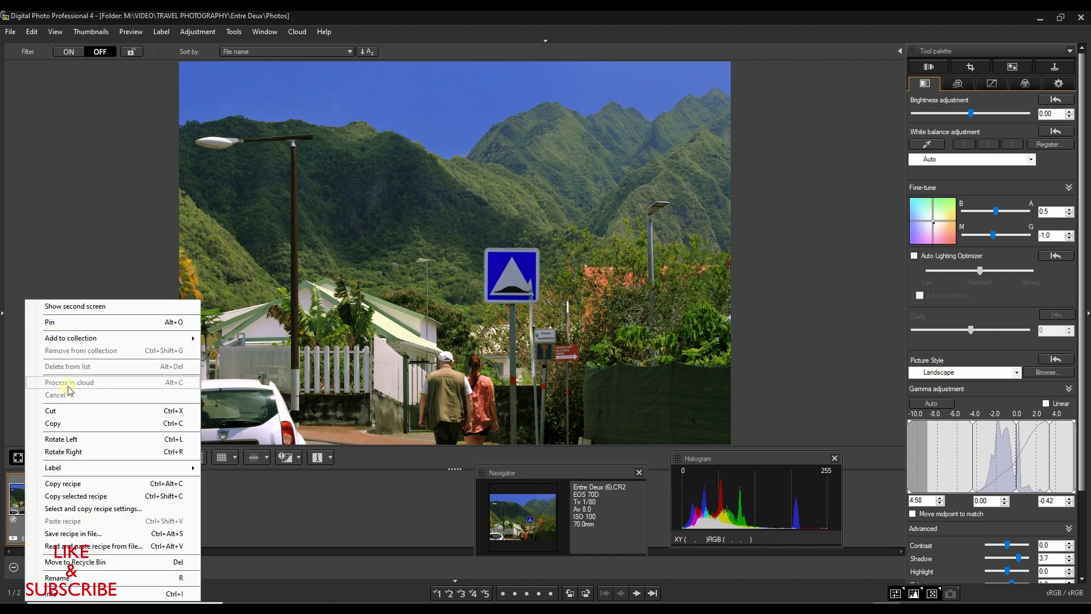
{"action": "left_click", "coordinate": [60, 423]}
{"action": "left_click", "coordinate": [90, 499]}
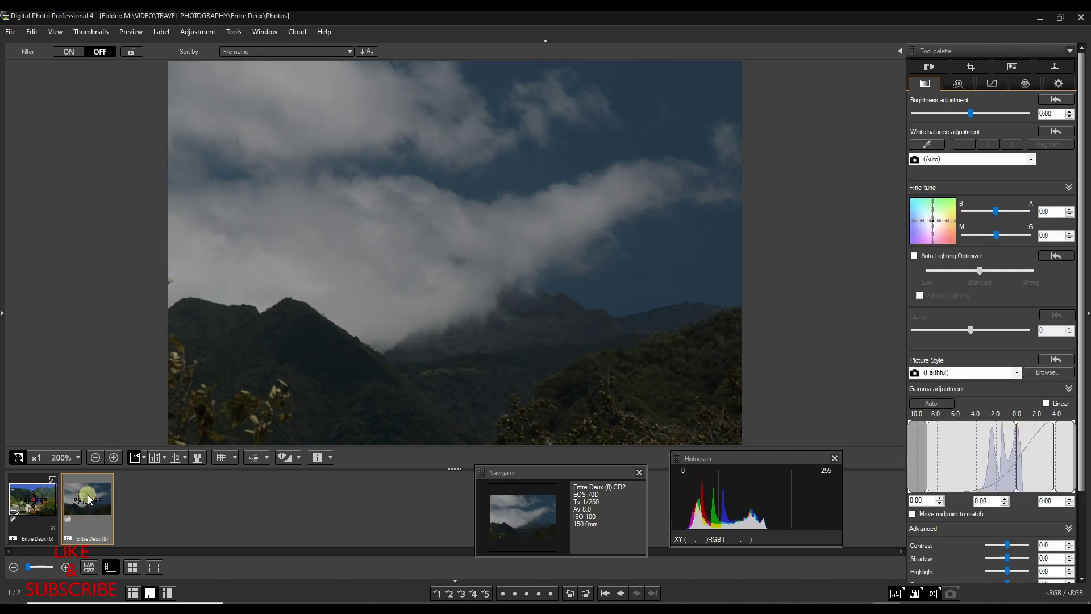
{"action": "right_click", "coordinate": [95, 501]}
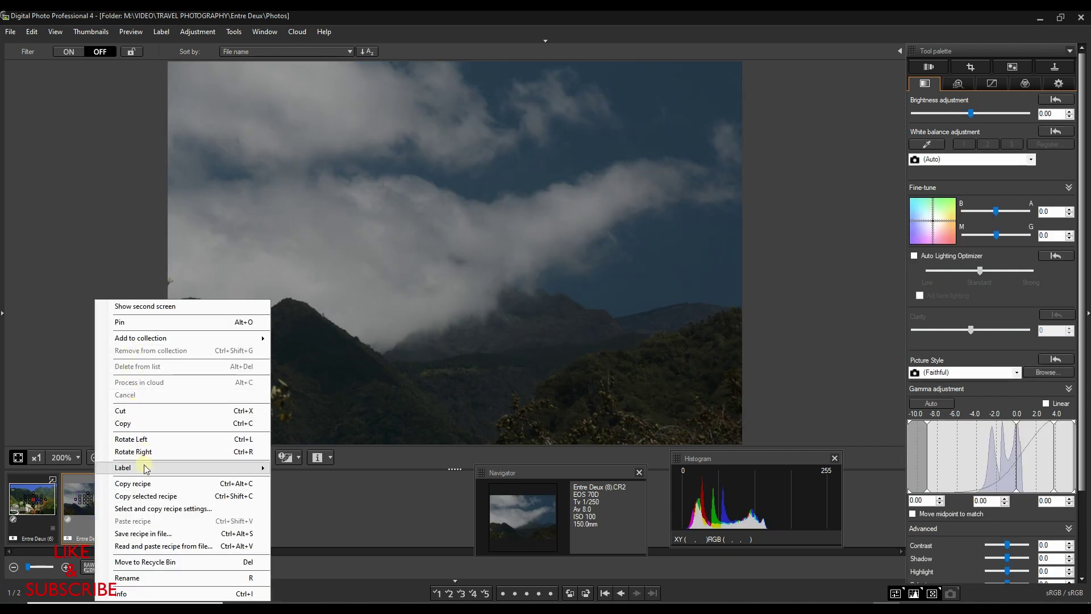
{"action": "left_click", "coordinate": [33, 498]}
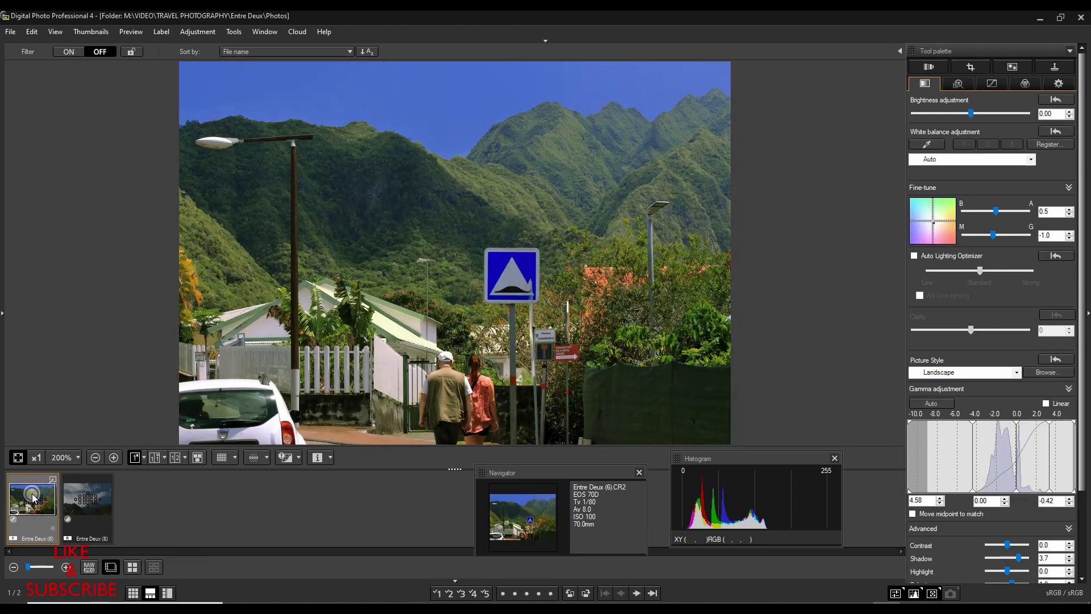
{"action": "right_click", "coordinate": [33, 498]}
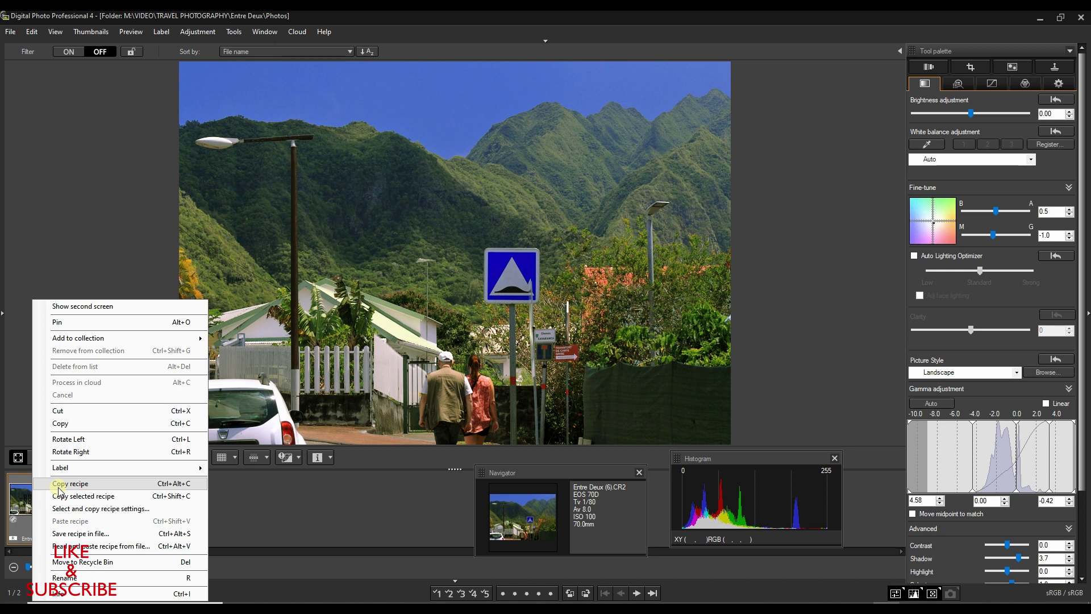
{"action": "left_click", "coordinate": [59, 485]}
Paste the copied recipe onto Entre Deux (8), giving it Landscape style and a deeper blue sky.
{"action": "left_click", "coordinate": [85, 504]}
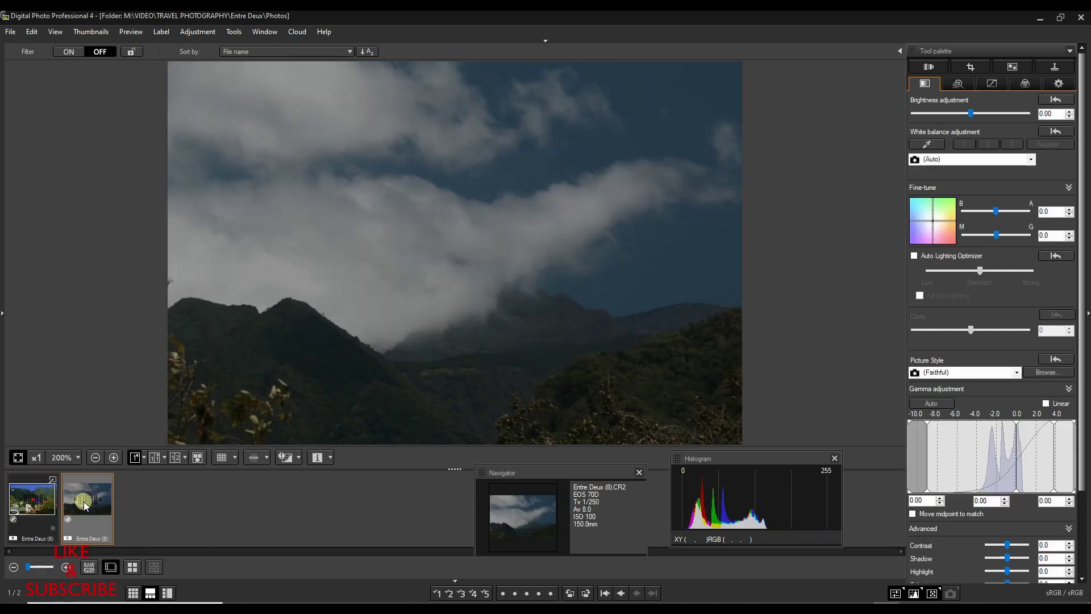
{"action": "right_click", "coordinate": [85, 505]}
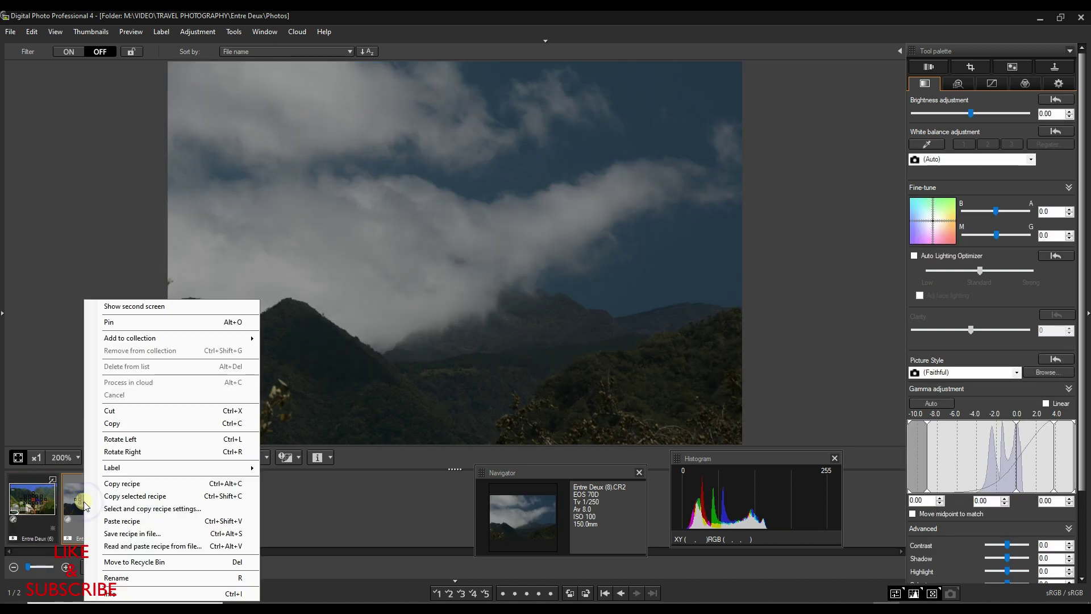
{"action": "left_click", "coordinate": [113, 523]}
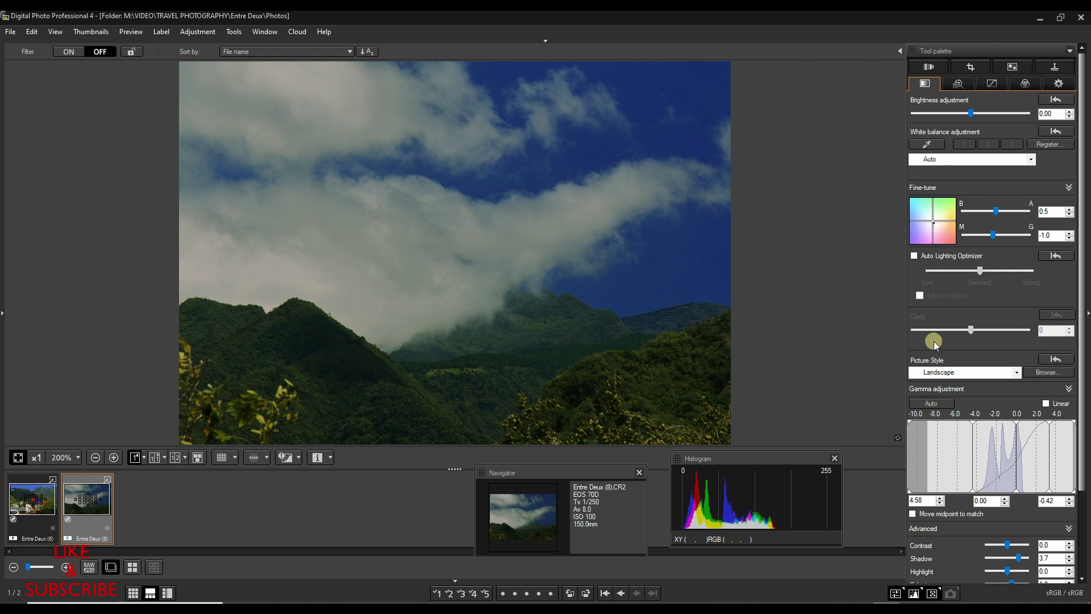
Apply auto gamma (5.16 / -0.30 / -1.00), keep Auto white balance, and raise brightness to 0.50.
{"action": "left_click", "coordinate": [934, 401]}
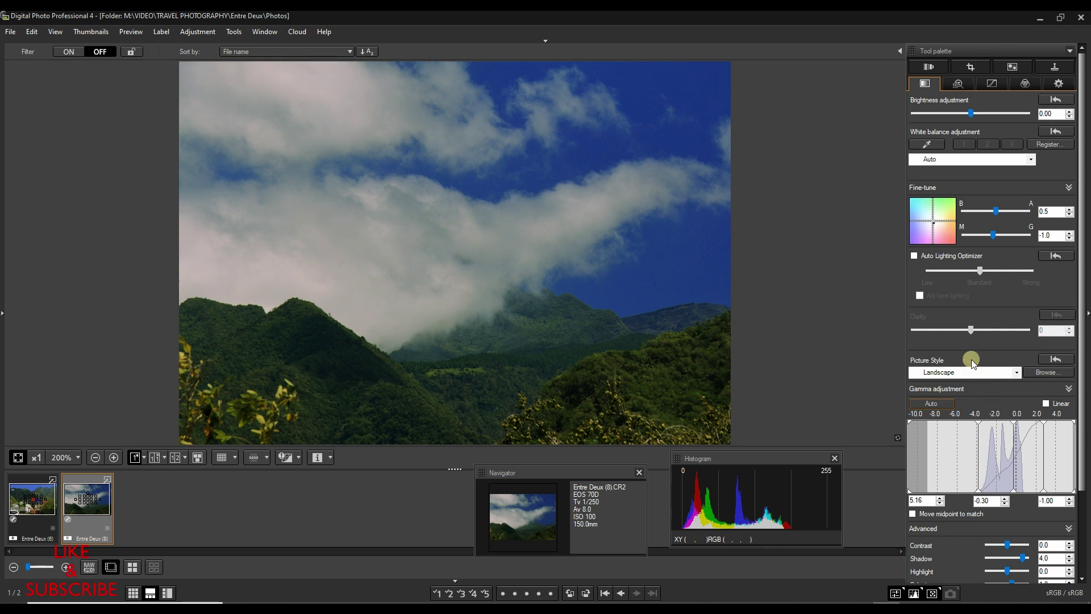
{"action": "left_click", "coordinate": [949, 160]}
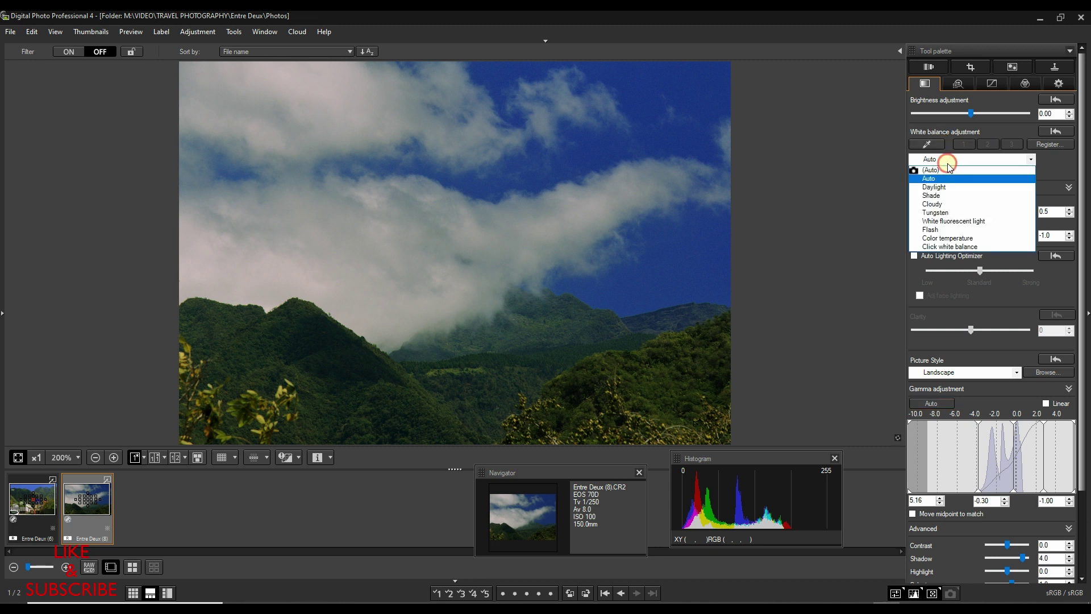
{"action": "left_click", "coordinate": [947, 174]}
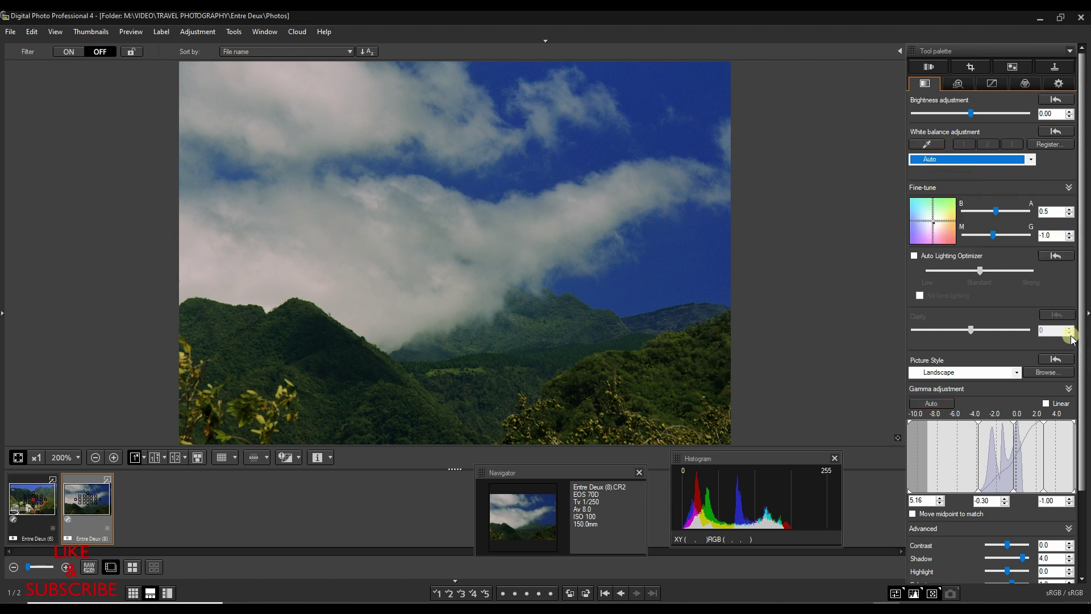
{"action": "left_click", "coordinate": [1073, 241]}
{"action": "left_click_drag", "start_coordinate": [972, 113], "coordinate": [985, 124]}
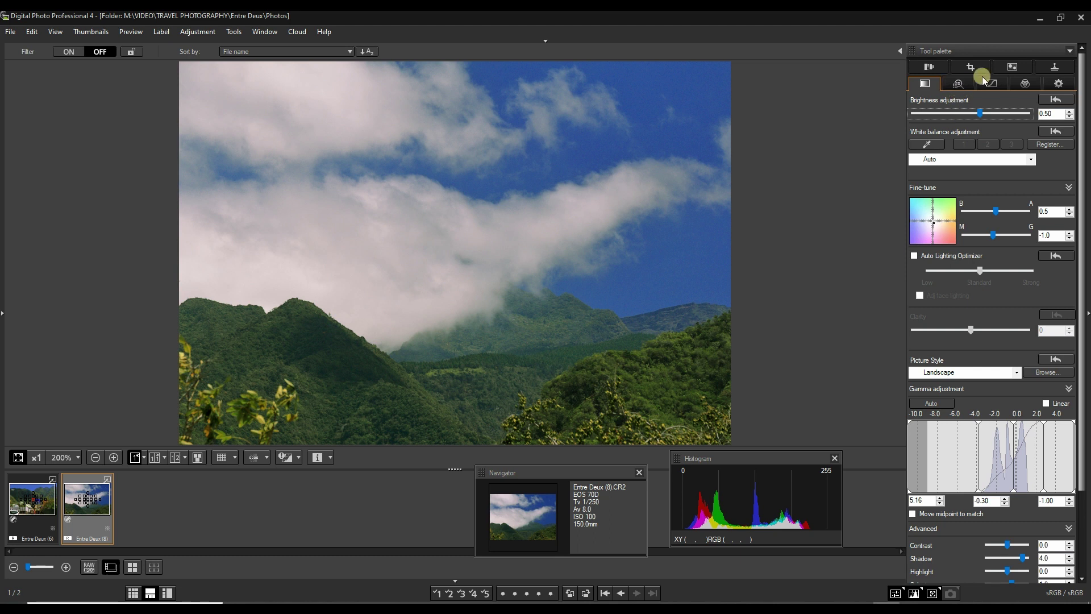
Turn on the detail magnifier and toggle Digital Lens Optimizer off and on, leaving it at 50.0.
{"action": "left_click", "coordinate": [932, 67]}
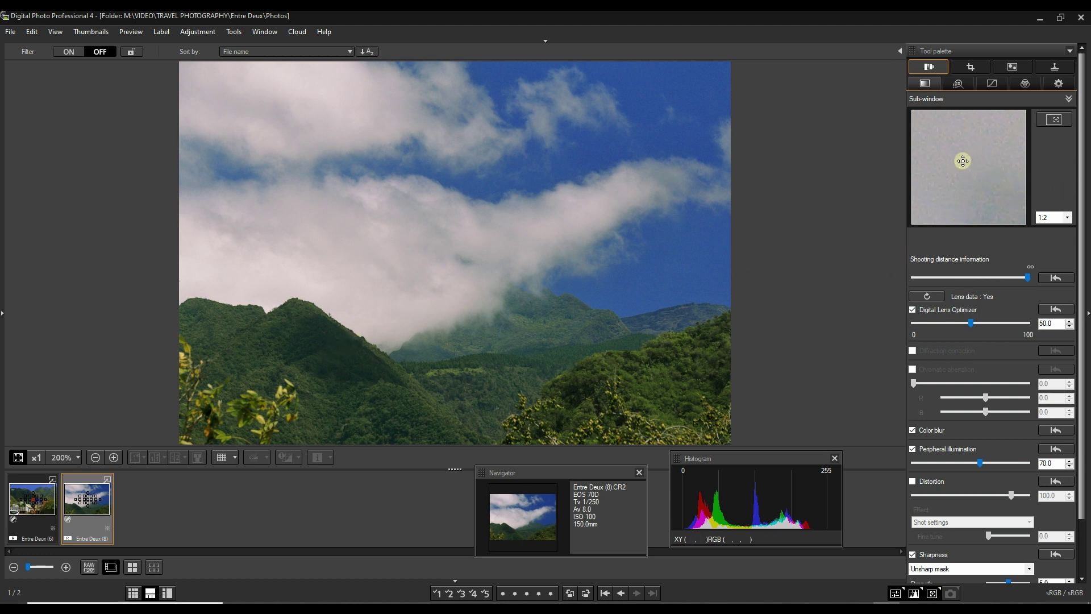
{"action": "left_click", "coordinate": [1060, 122]}
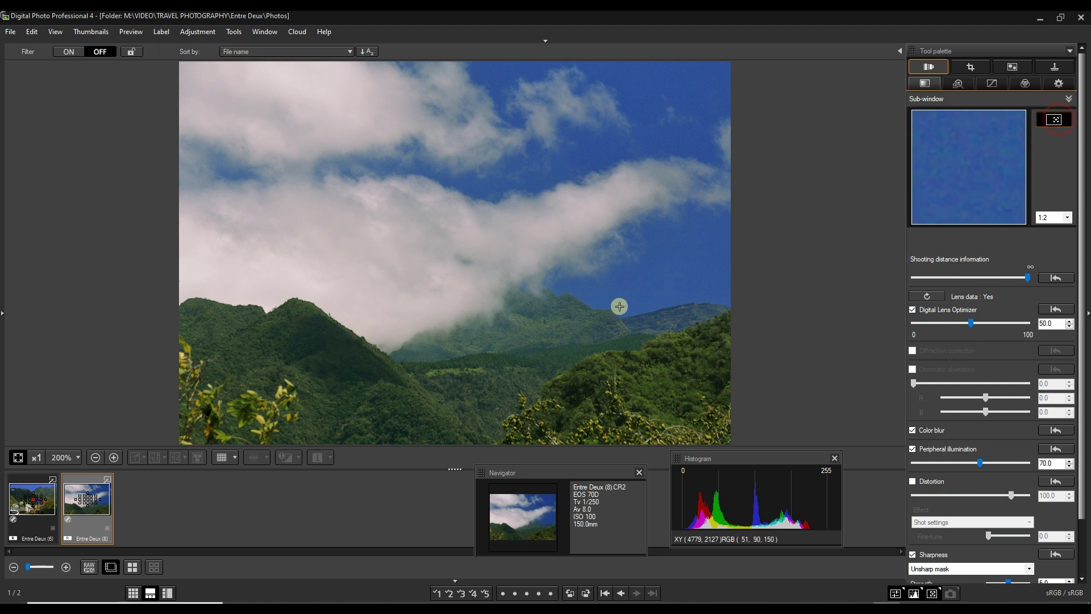
{"action": "left_click", "coordinate": [1048, 310]}
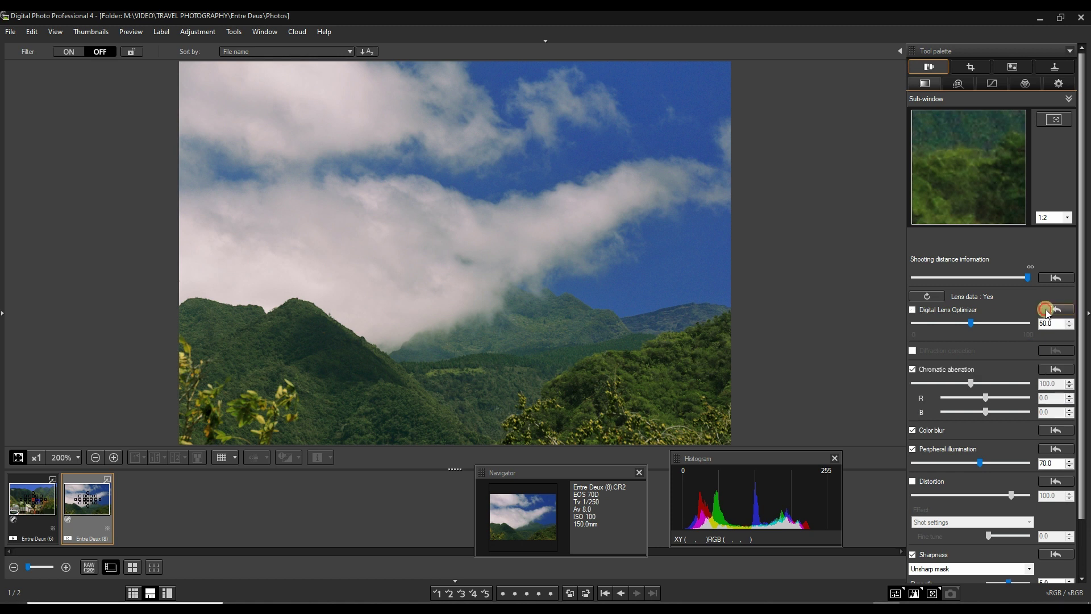
{"action": "left_click", "coordinate": [912, 311]}
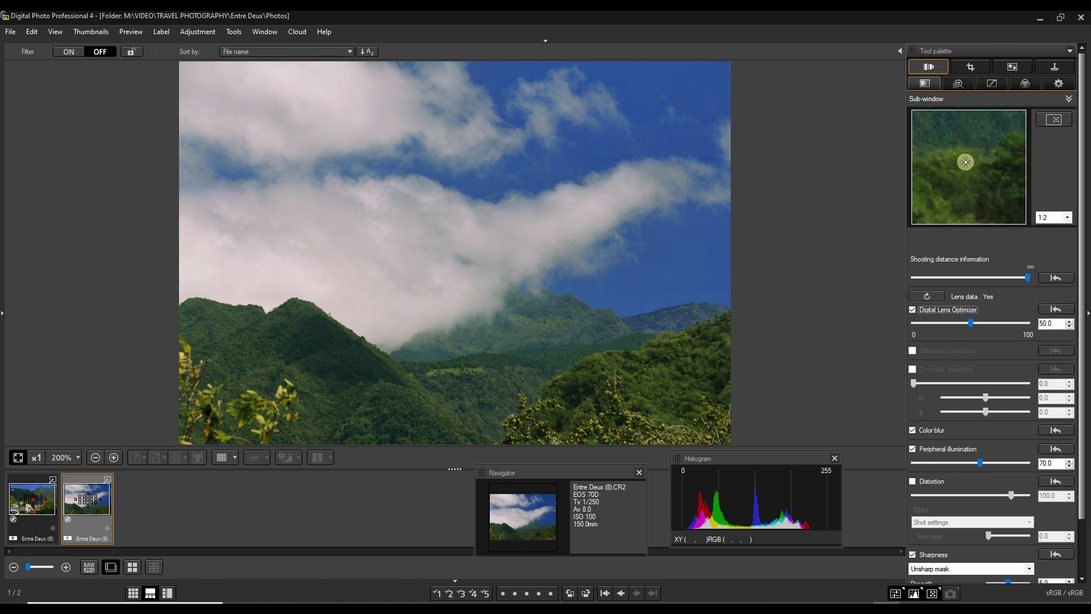
{"action": "left_click", "coordinate": [913, 310]}
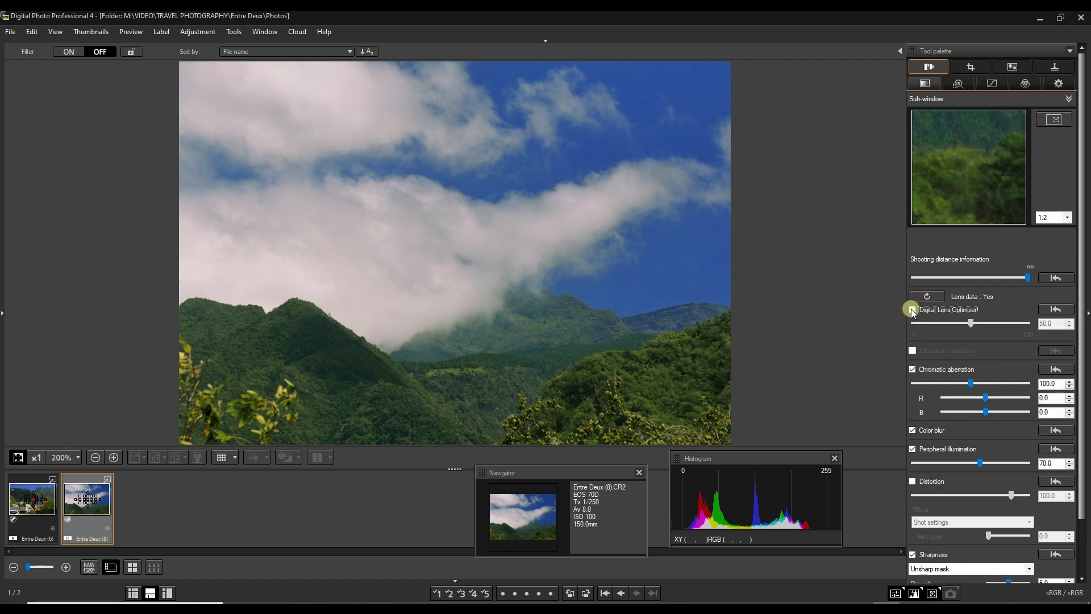
{"action": "left_click", "coordinate": [913, 310]}
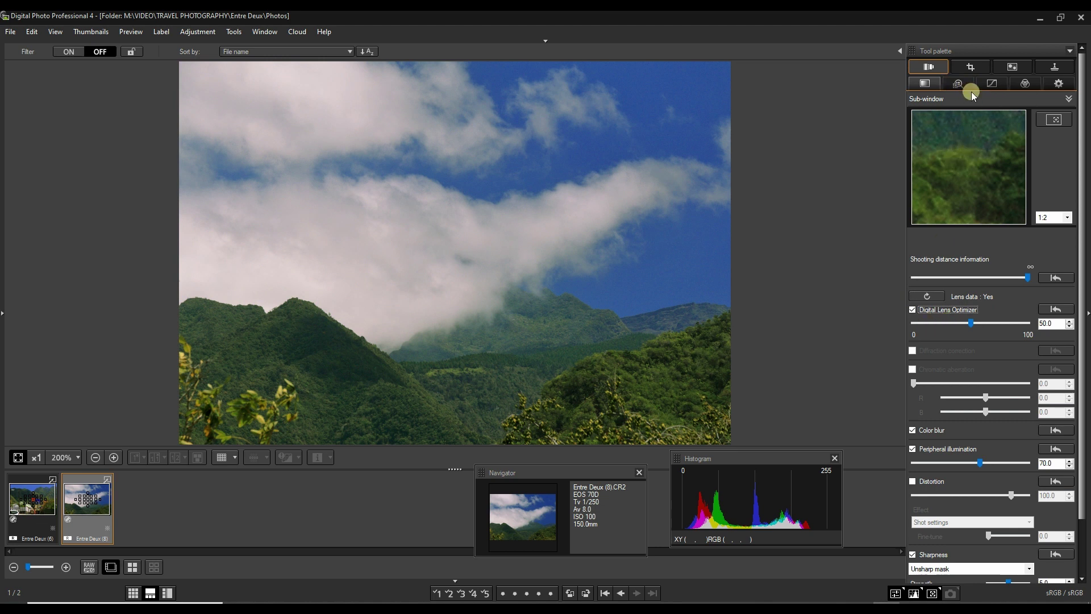
Raise brightness to 0.83 and set the tone curve channel to RGB.
{"action": "left_click", "coordinate": [924, 83]}
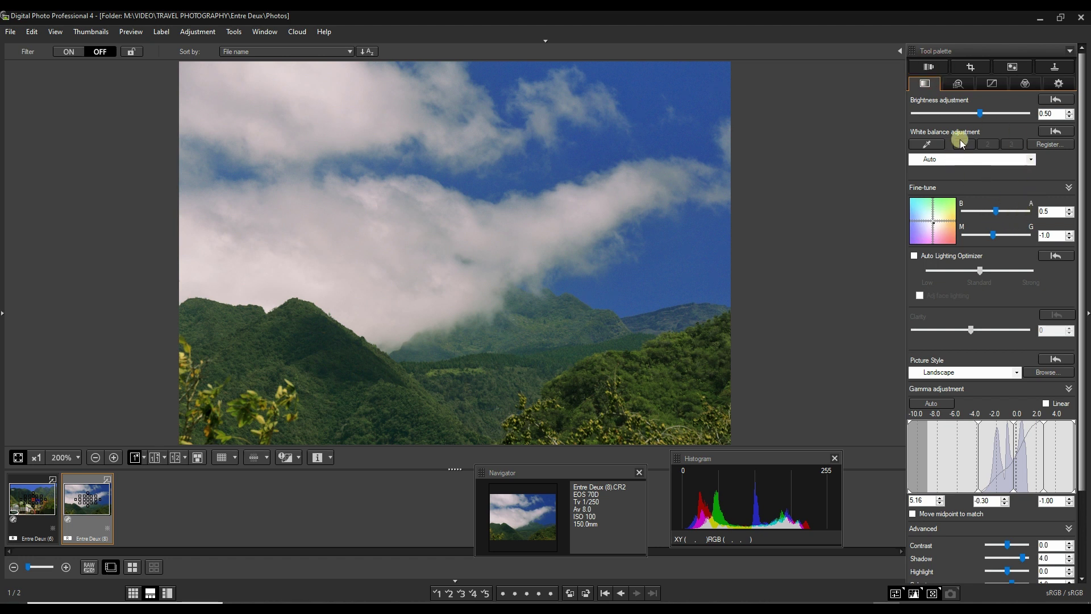
{"action": "left_click_drag", "start_coordinate": [980, 113], "coordinate": [983, 114]}
{"action": "left_click", "coordinate": [992, 84]}
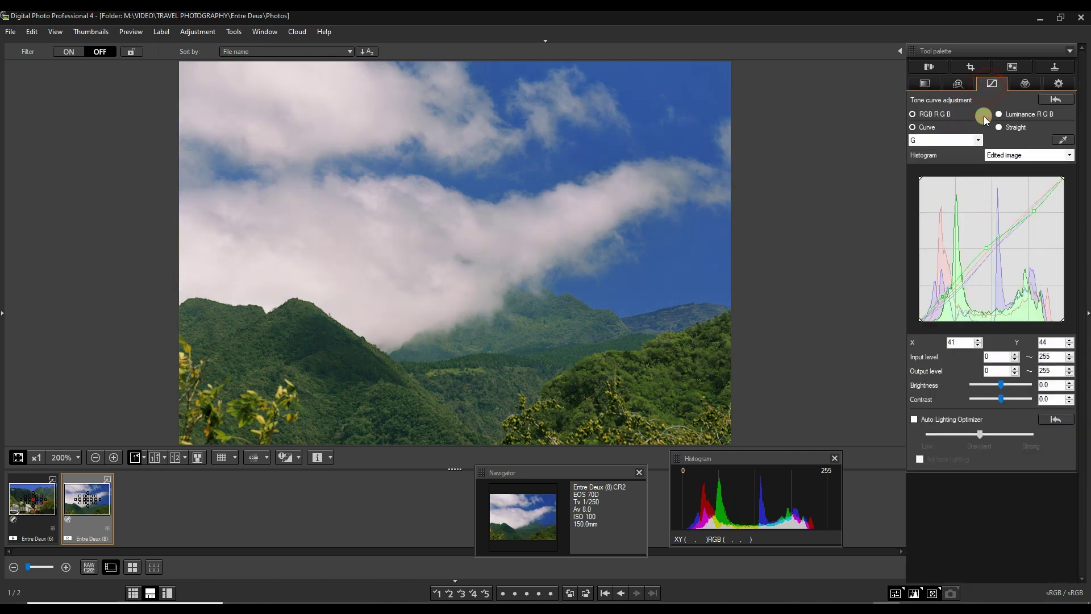
{"action": "left_click", "coordinate": [941, 142]}
{"action": "left_click", "coordinate": [935, 149]}
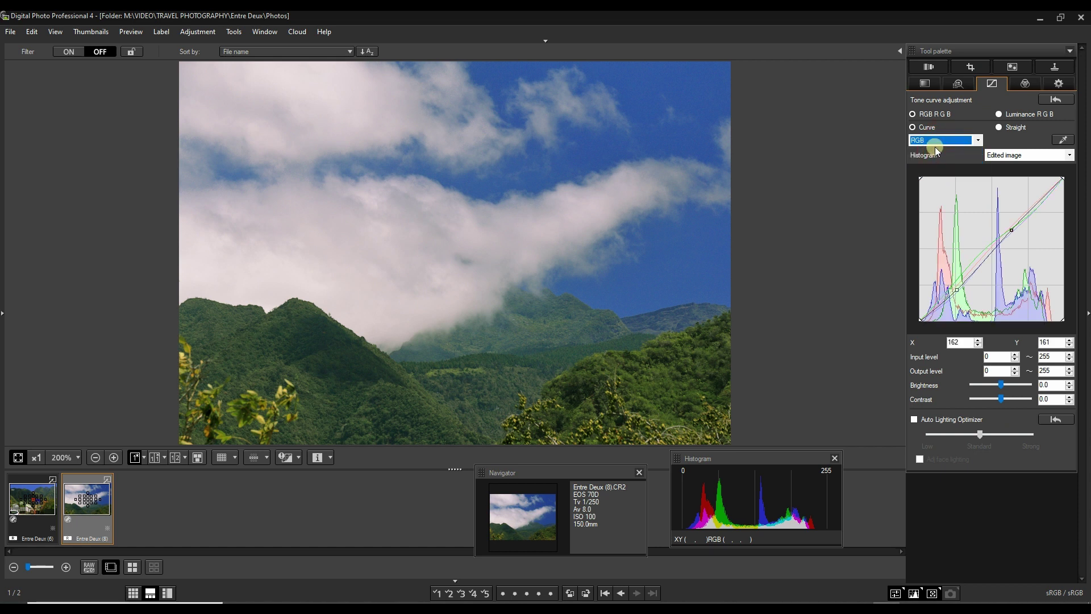
{"action": "left_click", "coordinate": [933, 140]}
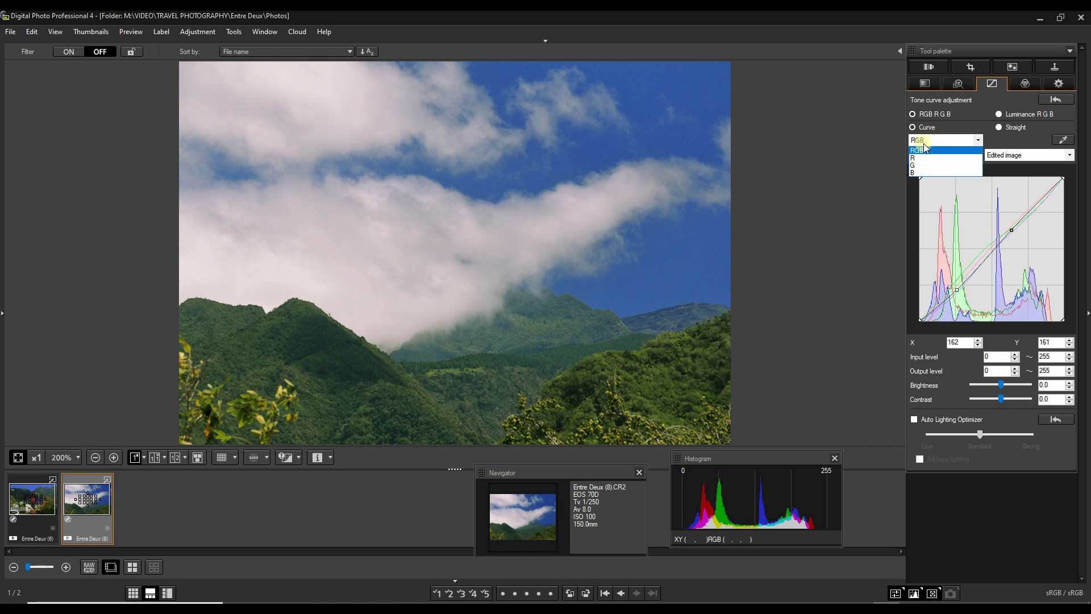
{"action": "left_click", "coordinate": [926, 151]}
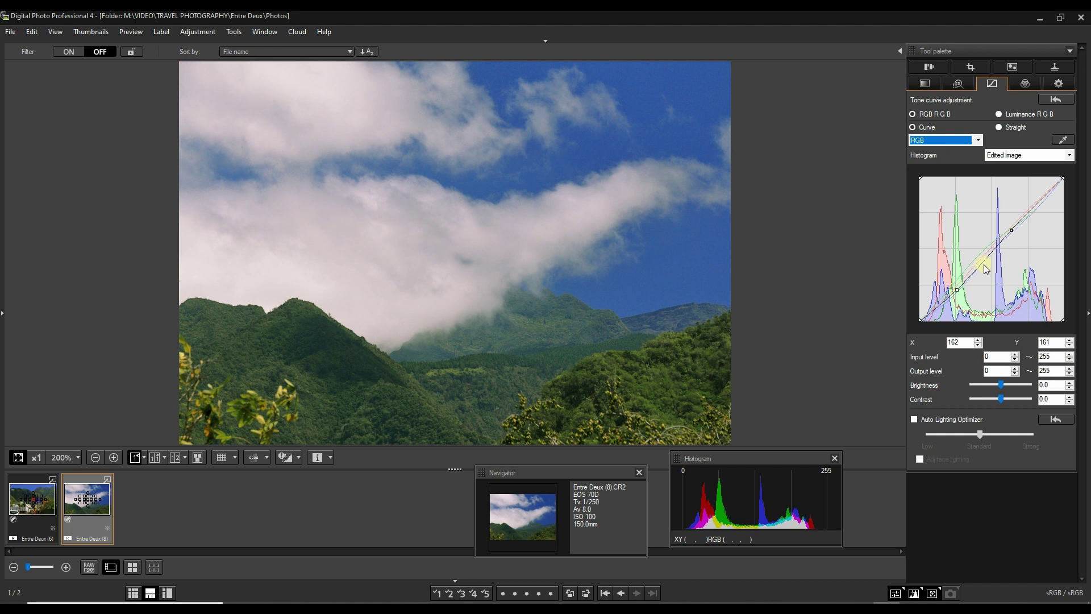
Lower the RGB curve's shadow point for contrast and add a midtone point at 101/95.
{"action": "left_click", "coordinate": [957, 291]}
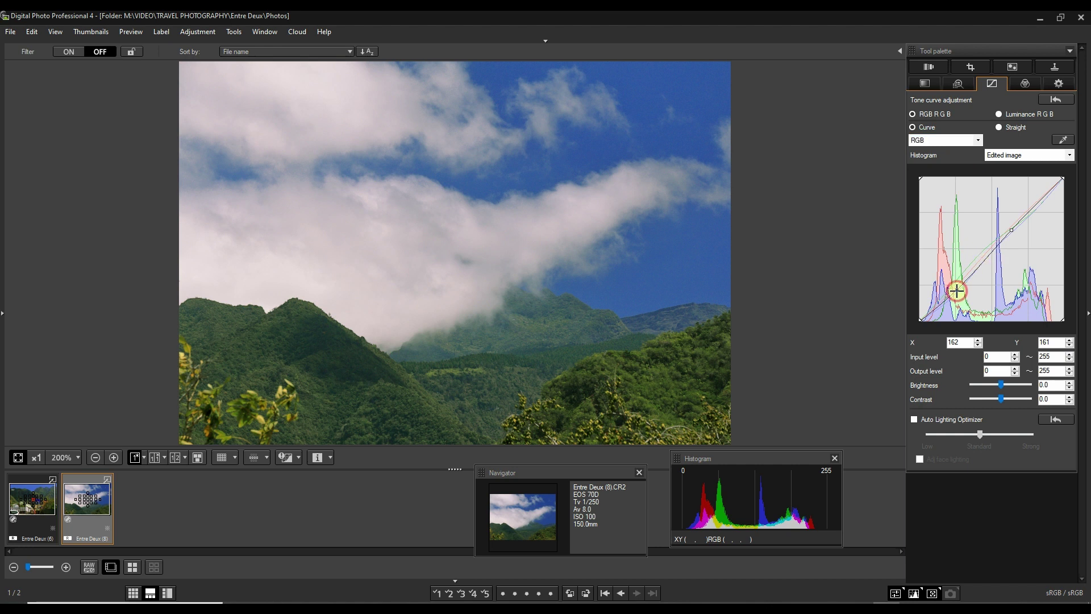
{"action": "left_click_drag", "start_coordinate": [957, 290], "coordinate": [977, 268]}
{"action": "left_click", "coordinate": [978, 270]}
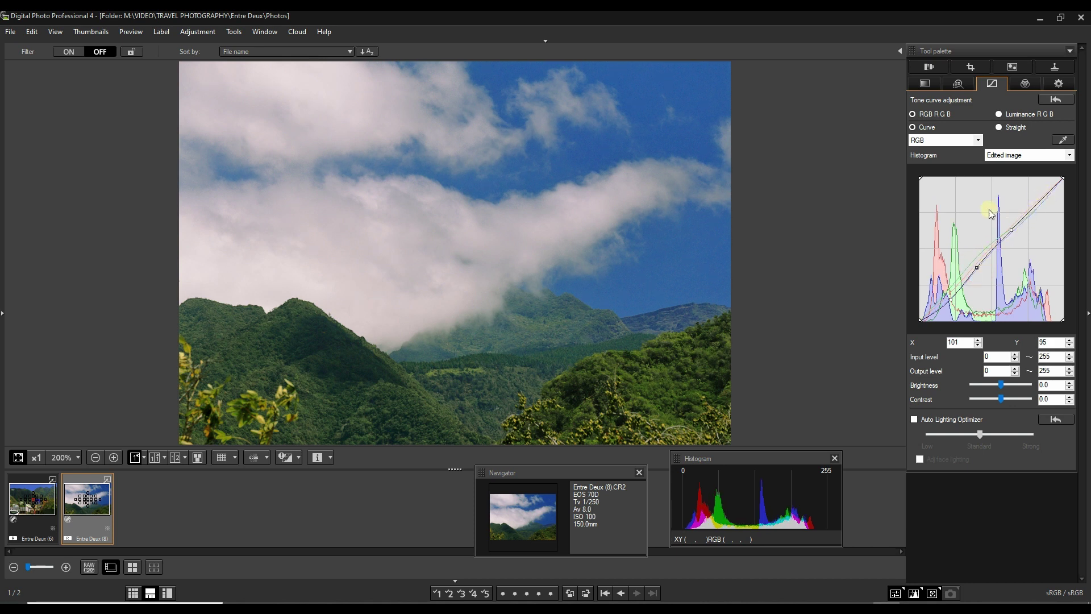
Crop Entre Deux (8) to a 5424 × 2465 panoramic strip, trimming sky from the top.
{"action": "left_click", "coordinate": [969, 67]}
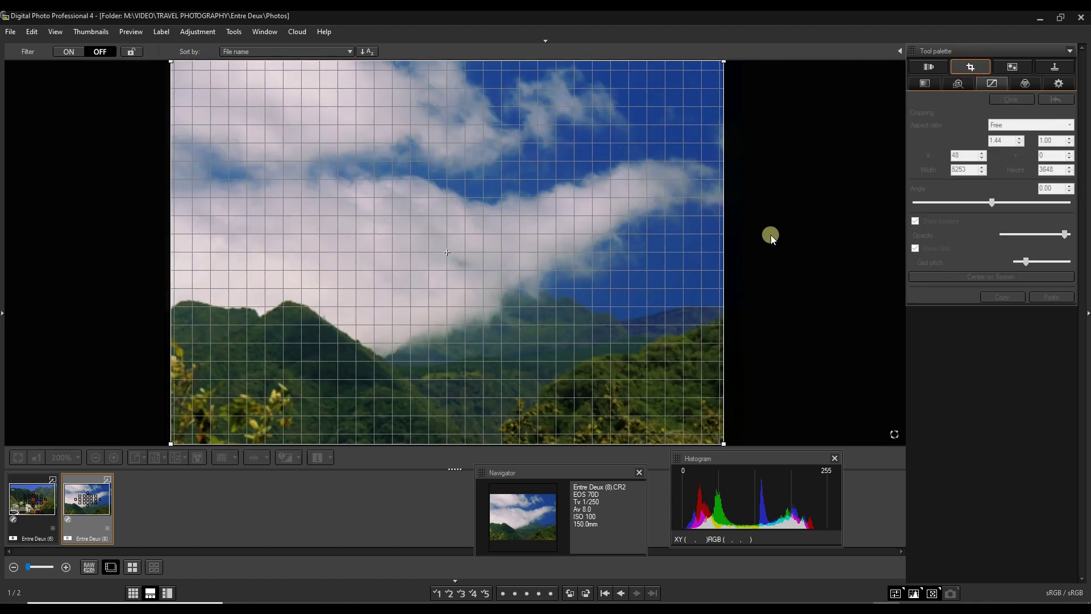
{"action": "left_click_drag", "start_coordinate": [723, 261], "coordinate": [762, 297]}
{"action": "left_click_drag", "start_coordinate": [514, 61], "coordinate": [501, 186]}
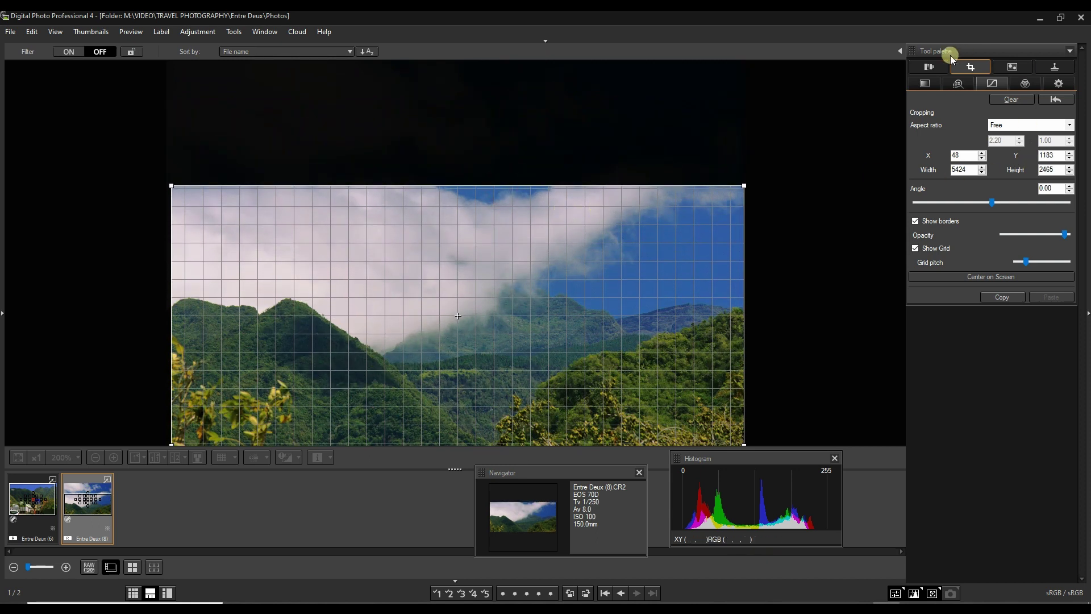
{"action": "left_click", "coordinate": [929, 67]}
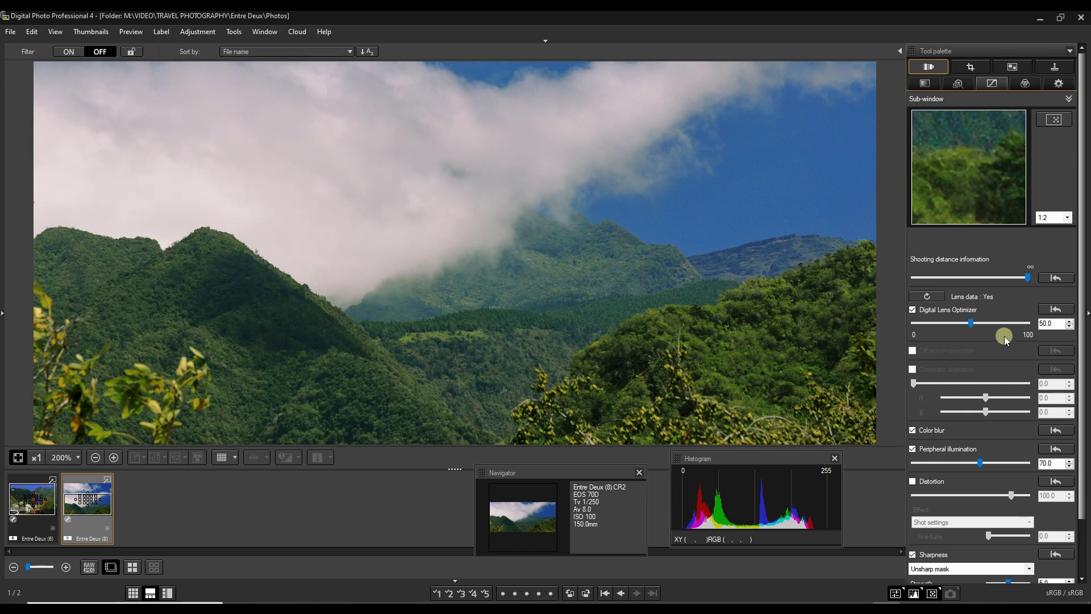
Enable distortion correction on both photos and lower Entre Deux (6)'s peripheral illumination to 66.0.
{"action": "scroll", "coordinate": [1004, 336], "scroll_direction": "down", "scroll_amount": 5}
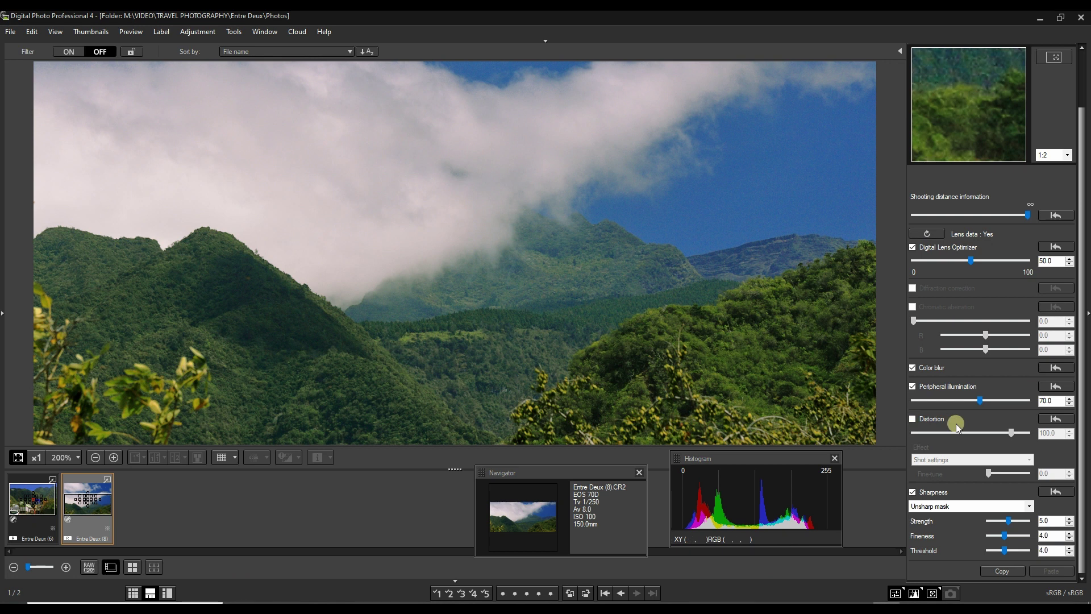
{"action": "left_click", "coordinate": [913, 419]}
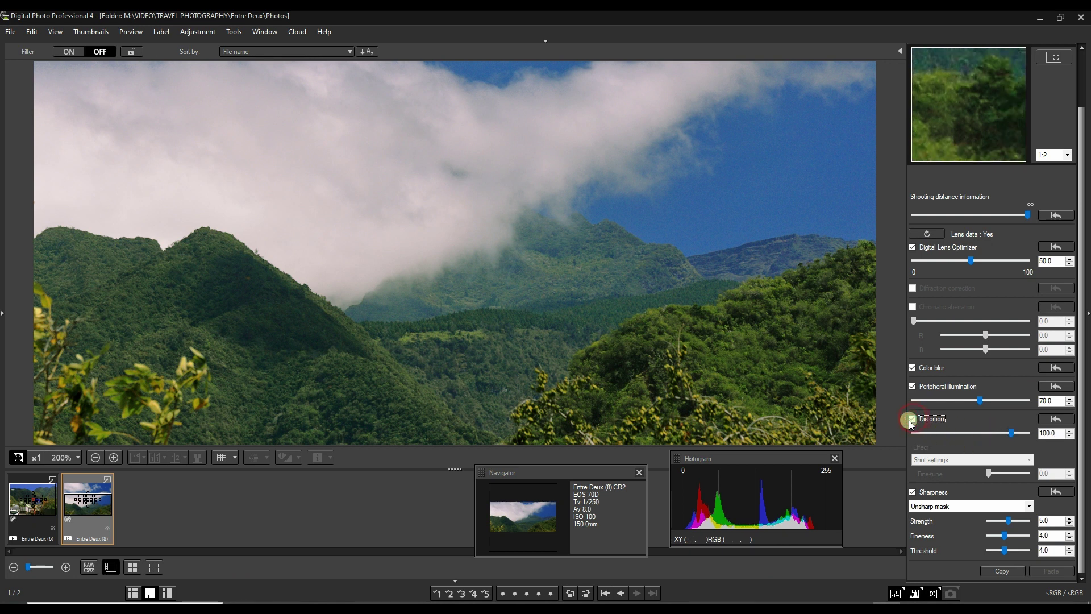
{"action": "left_click", "coordinate": [40, 500]}
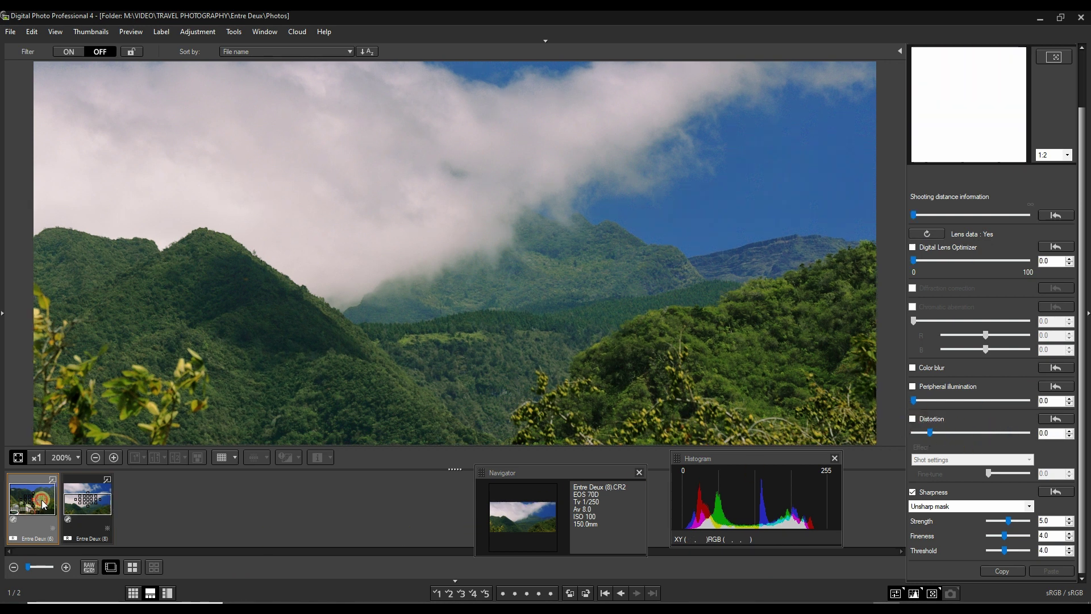
{"action": "left_click", "coordinate": [920, 420]}
{"action": "left_click", "coordinate": [920, 420]}
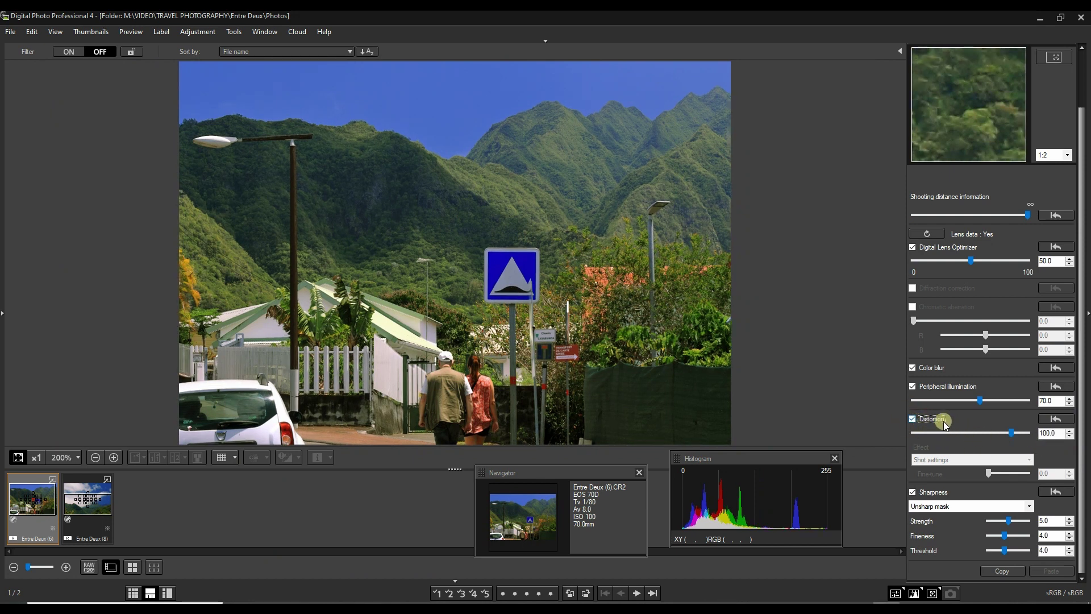
{"action": "left_click", "coordinate": [949, 401]}
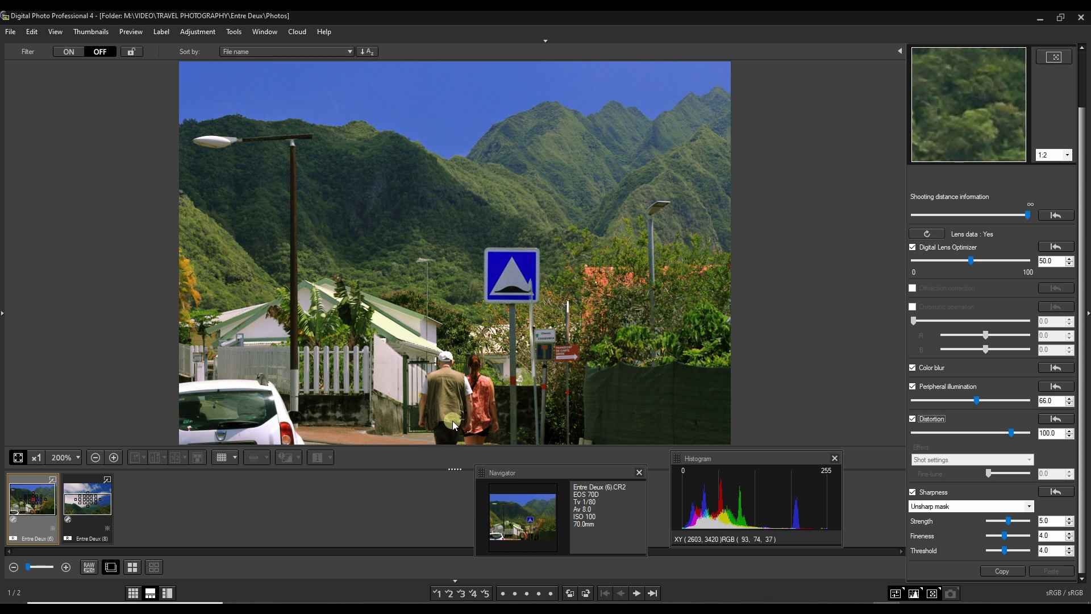